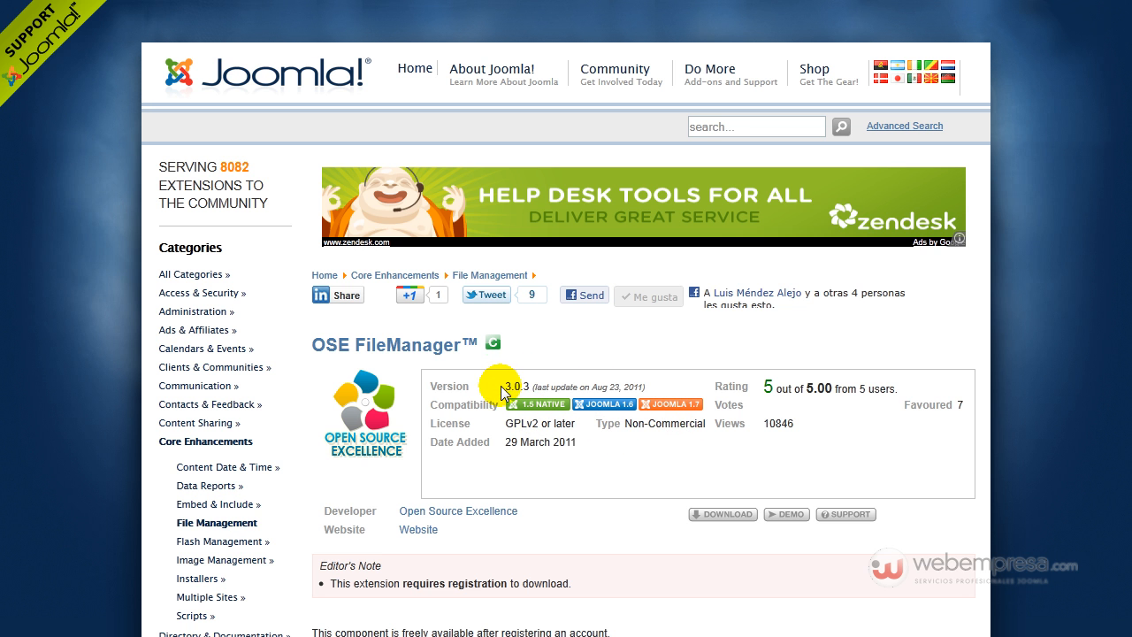
left_click_drag(503, 388, 527, 387)
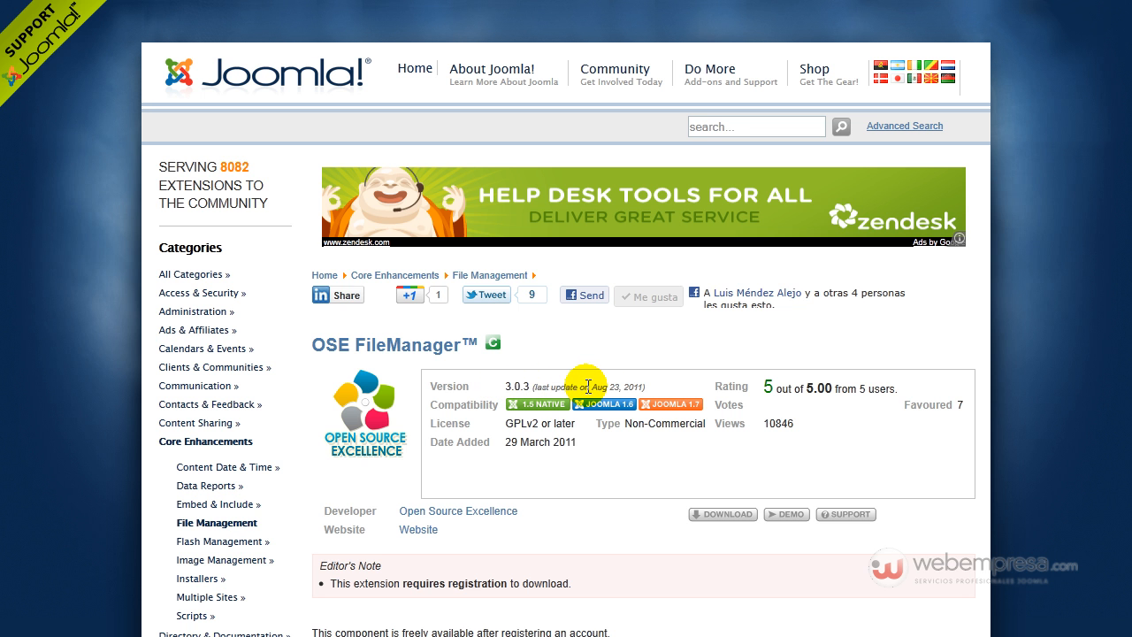
double_click(615, 387)
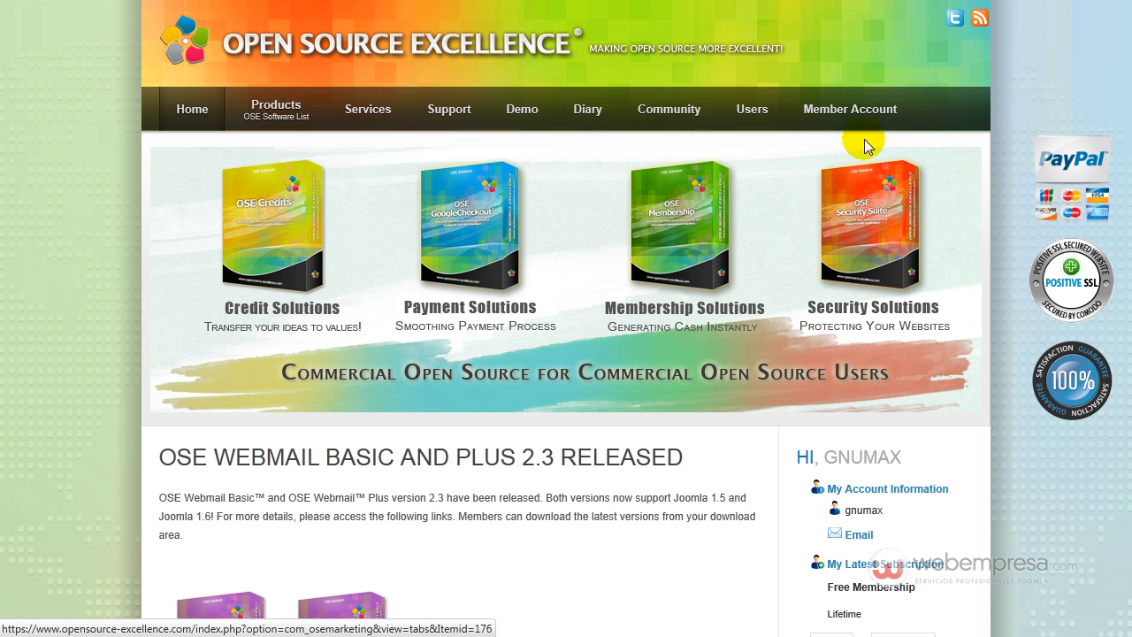
- Open the OSE FileManager product page on the Open Source Excellence site and review its description and screenshot
mouse_move(865, 111)
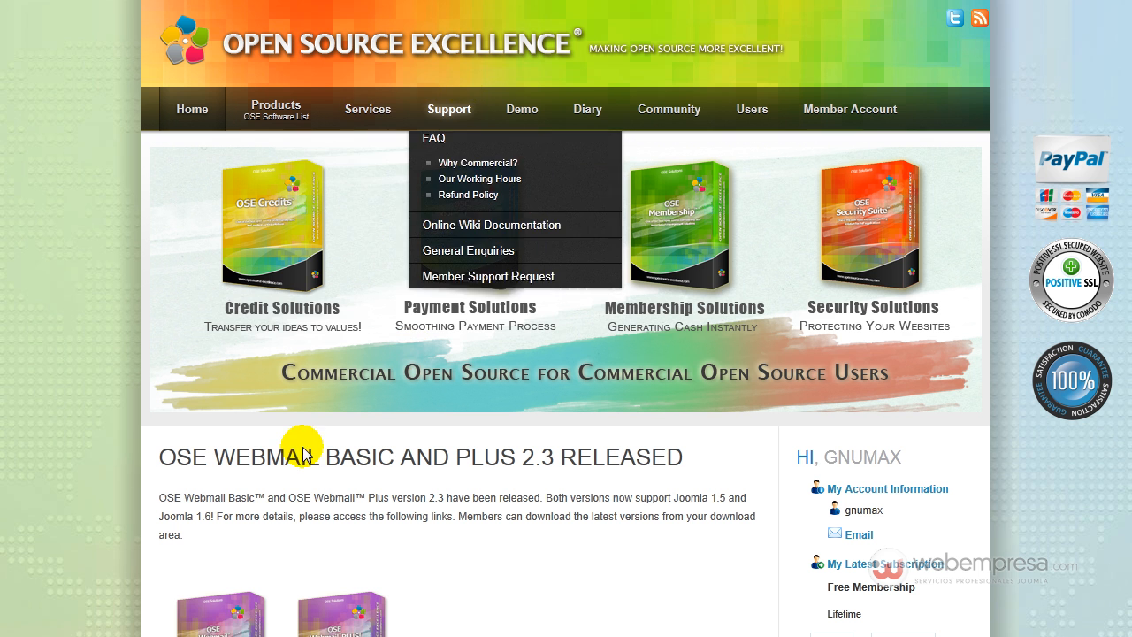
mouse_move(265, 114)
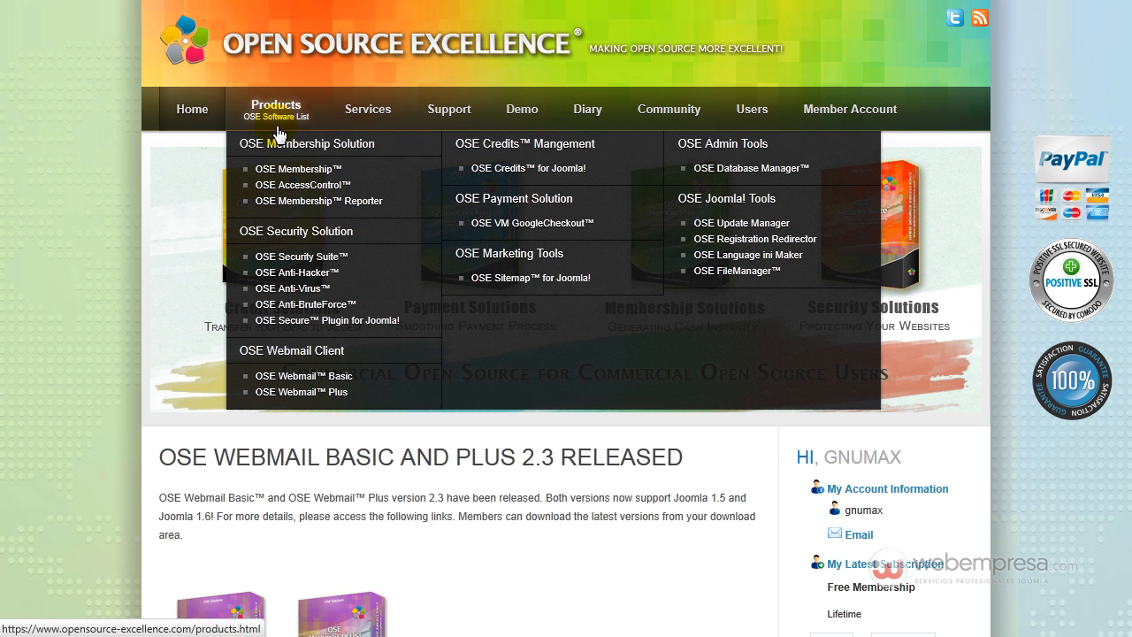
left_click(721, 274)
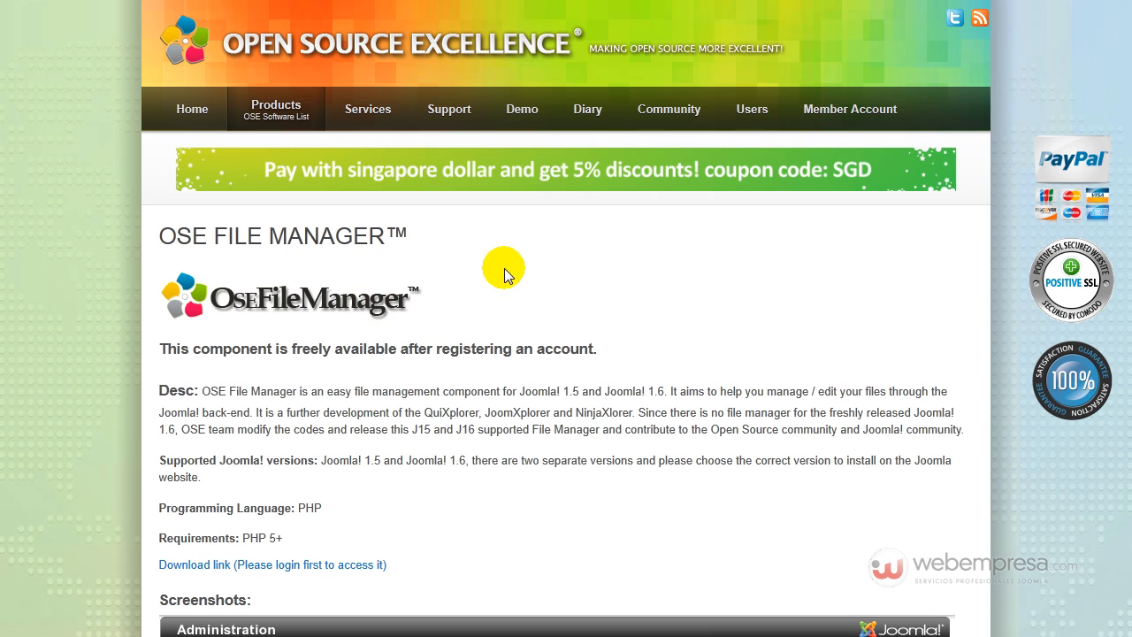
scroll(365, 177, "down", 5)
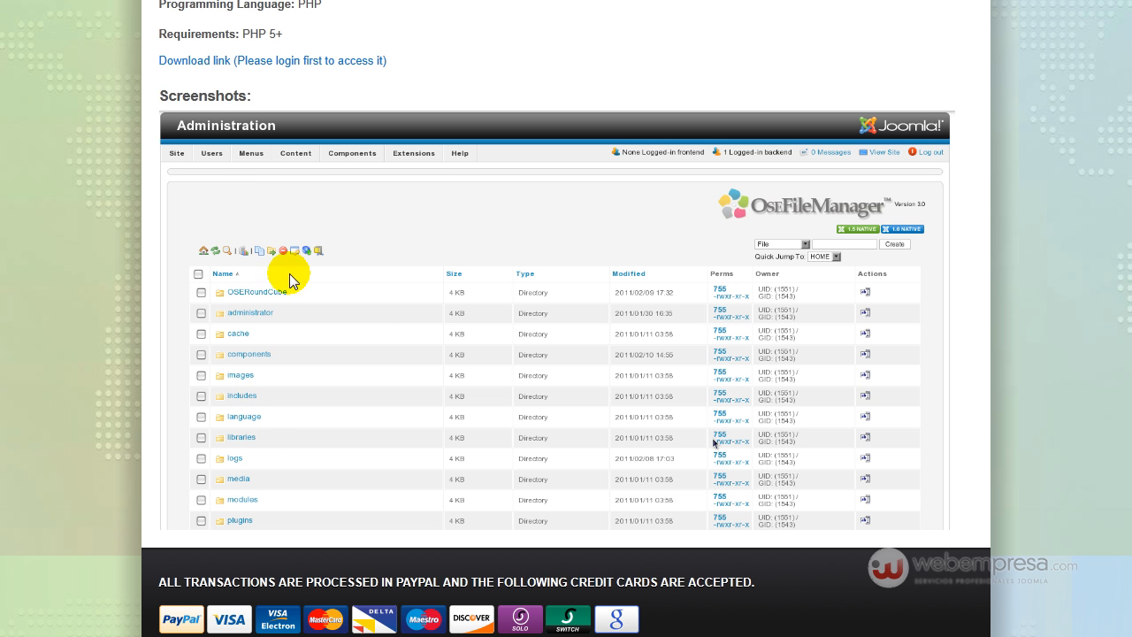
scroll(381, 359, "down", 3)
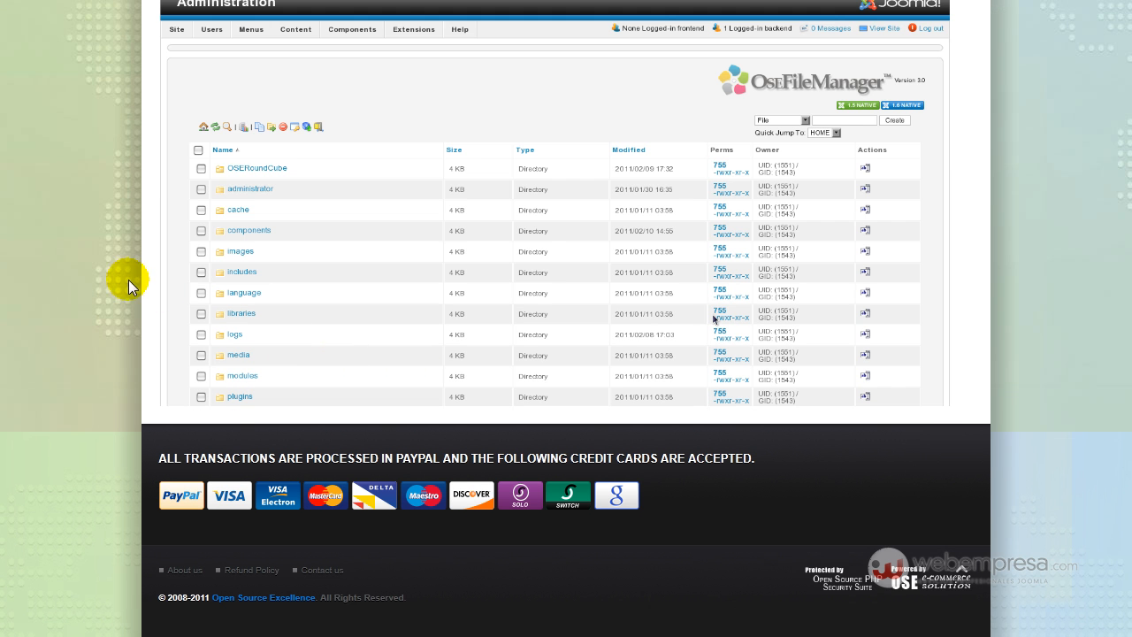
scroll(129, 281, "up", 2)
scroll(128, 281, "up", 2)
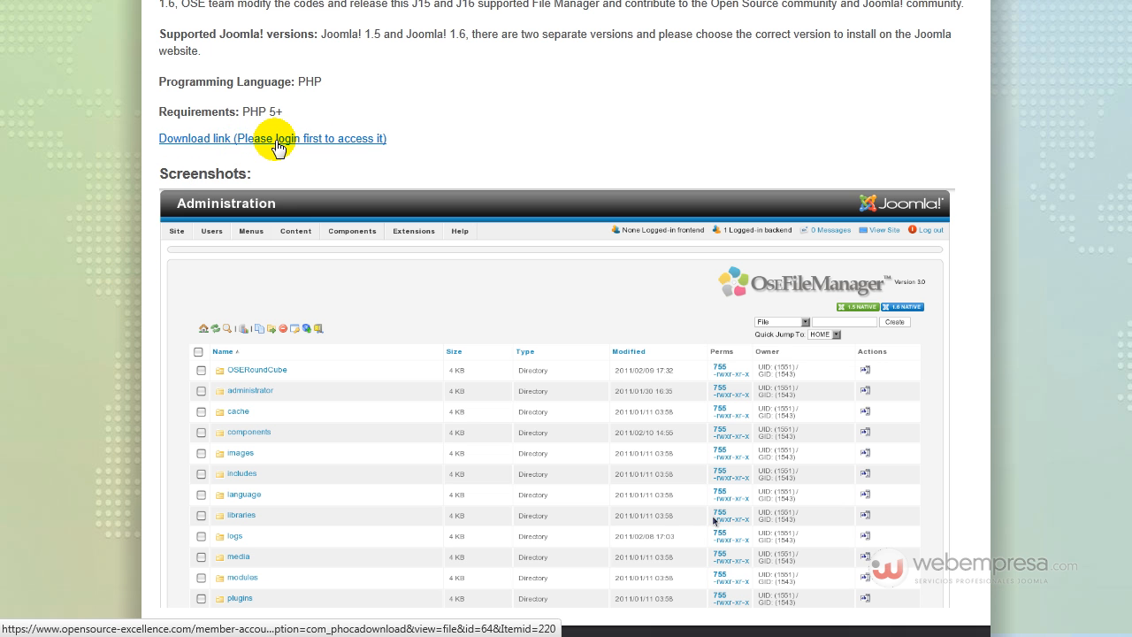
- Go to the OSE File Manager download page, agree to the license terms and start the download
left_click(277, 141)
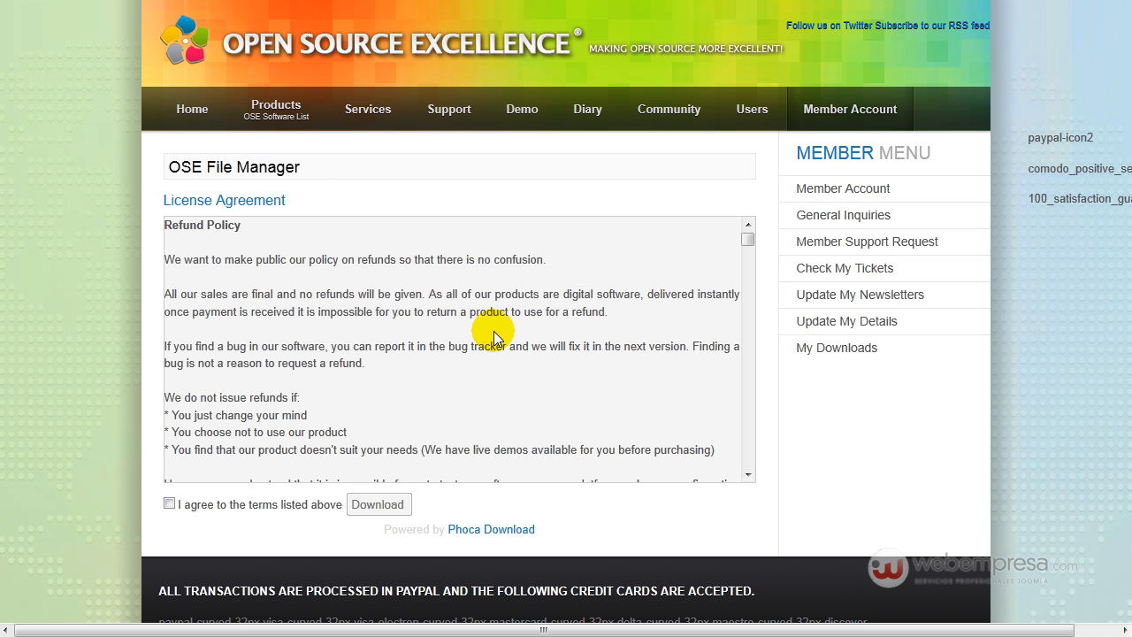
scroll(494, 338, "down", 12)
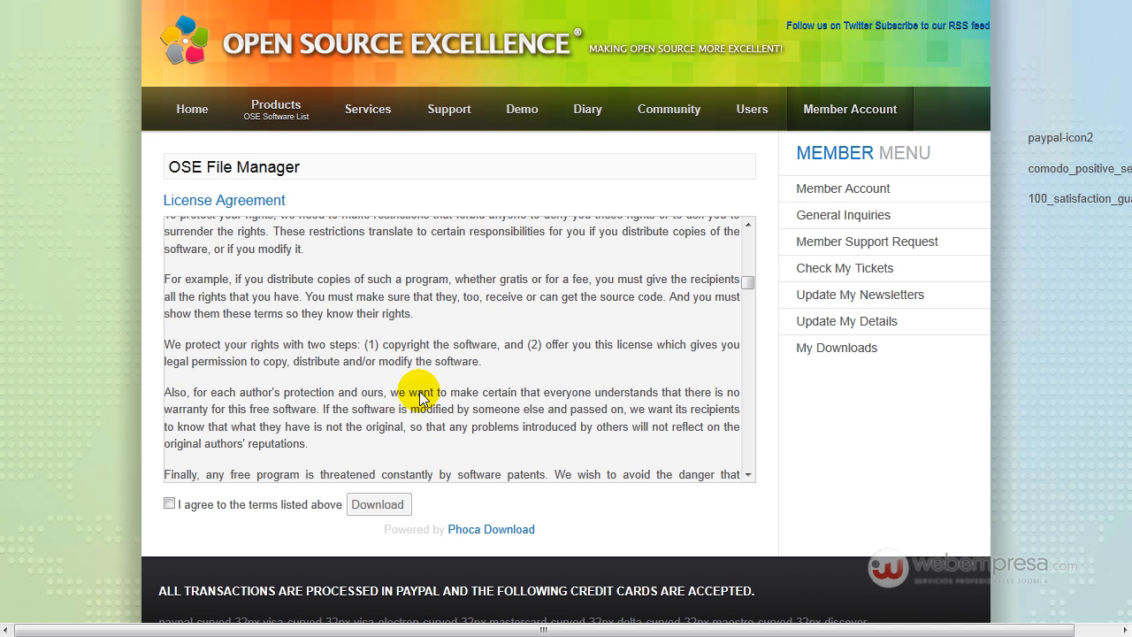
left_click(168, 504)
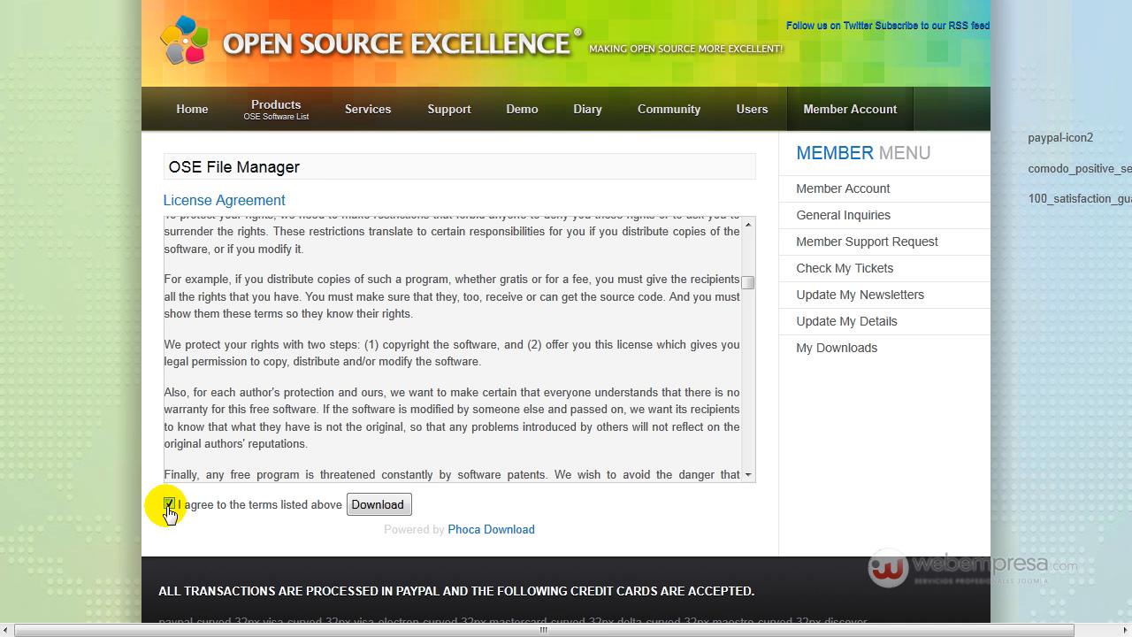
left_click(378, 506)
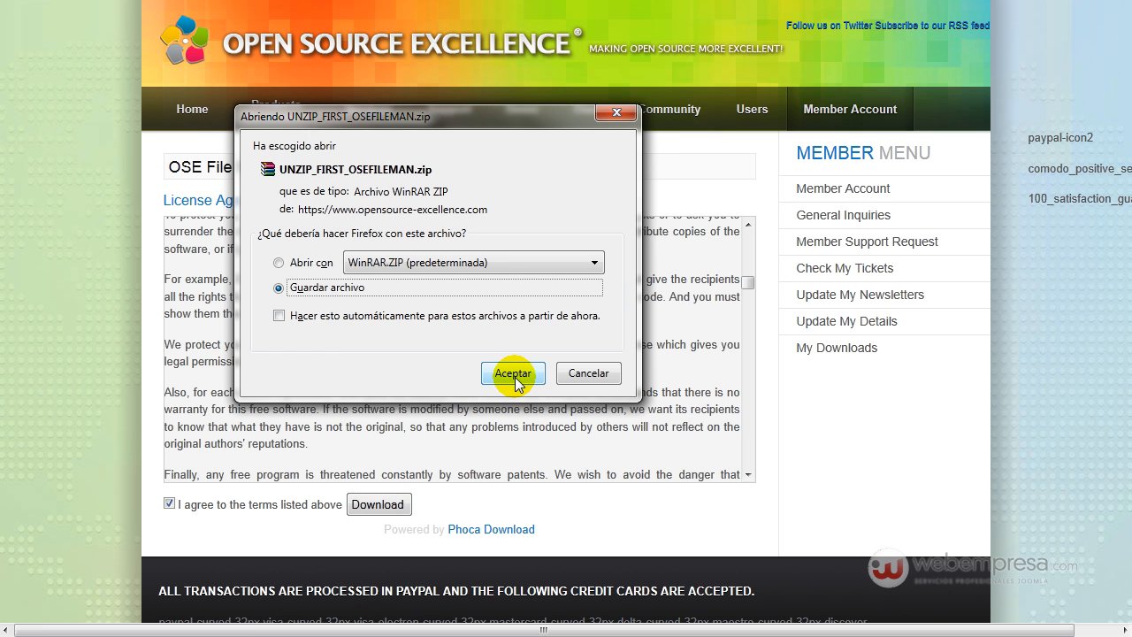
- Save the downloaded archive as UNZIP_FIRST_OSEFILEMAN.zip in the OSE File Manager folder
left_click(514, 376)
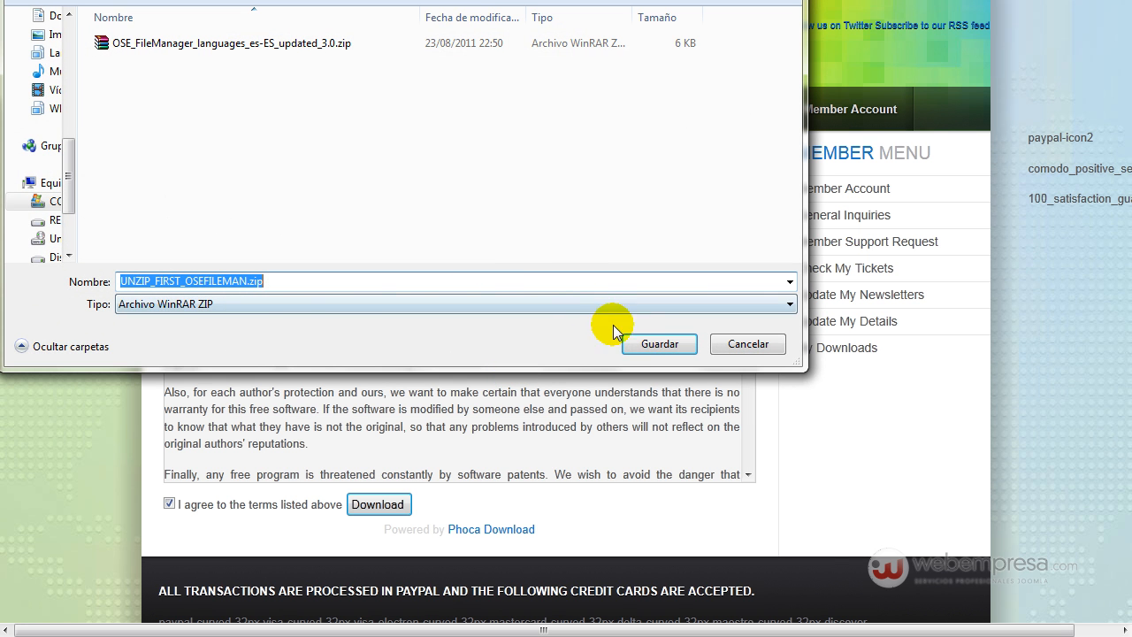
left_click(151, 279)
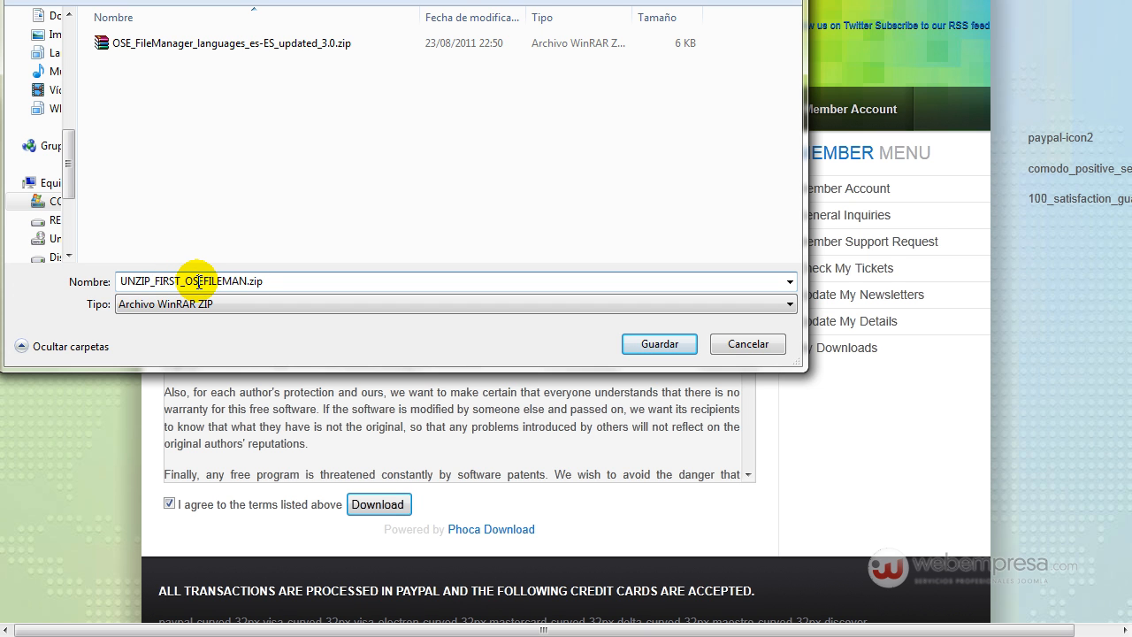
double_click(199, 281)
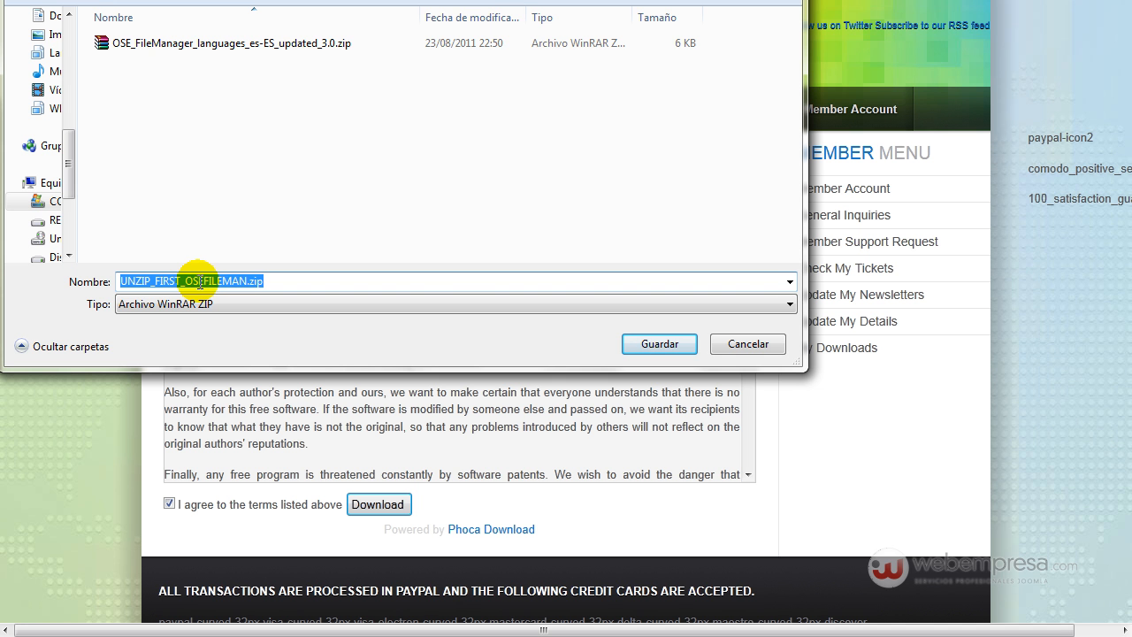
left_click(655, 344)
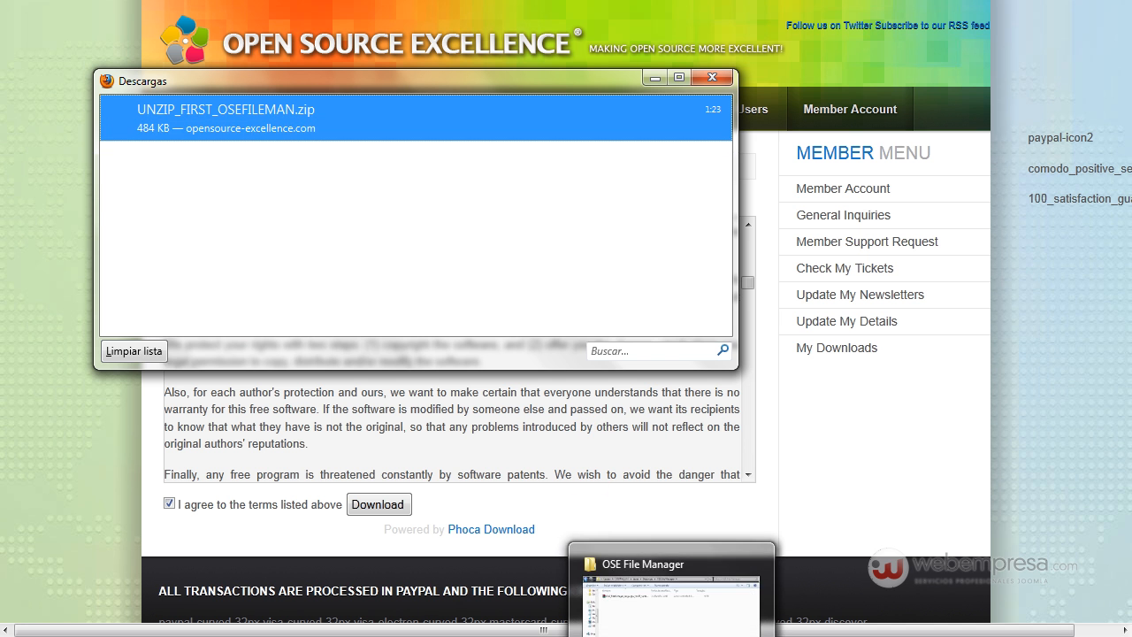
- Switch to the OSE File Manager folder in Windows Explorer and extract UNZIP_FIRST_OSEFILEMAN.zip directly into it
left_click(672, 635)
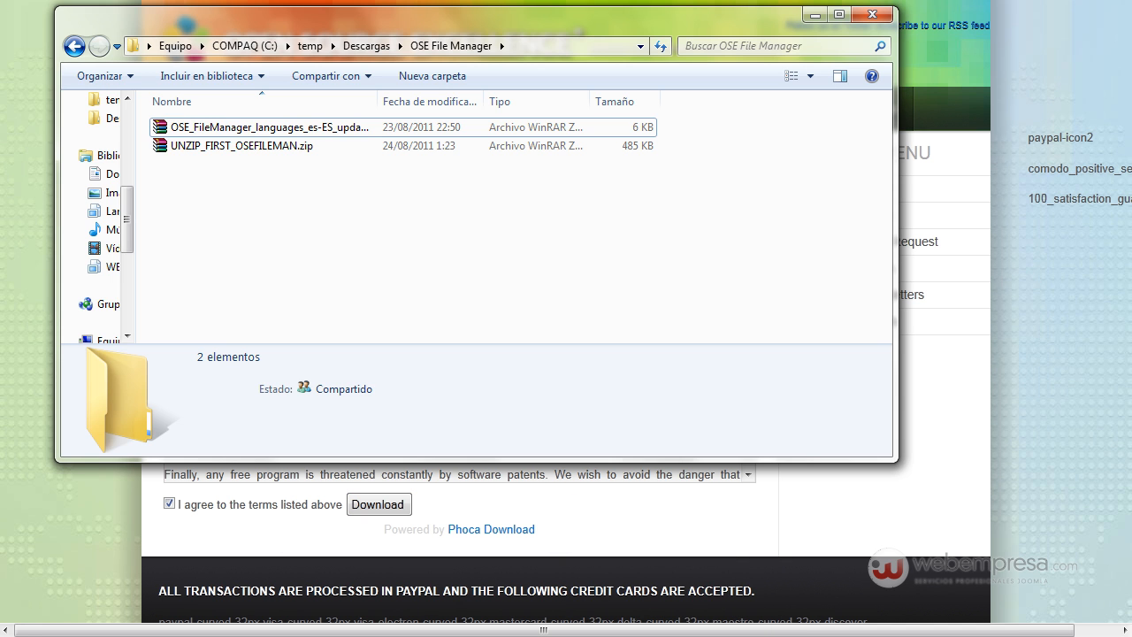
left_click(258, 151)
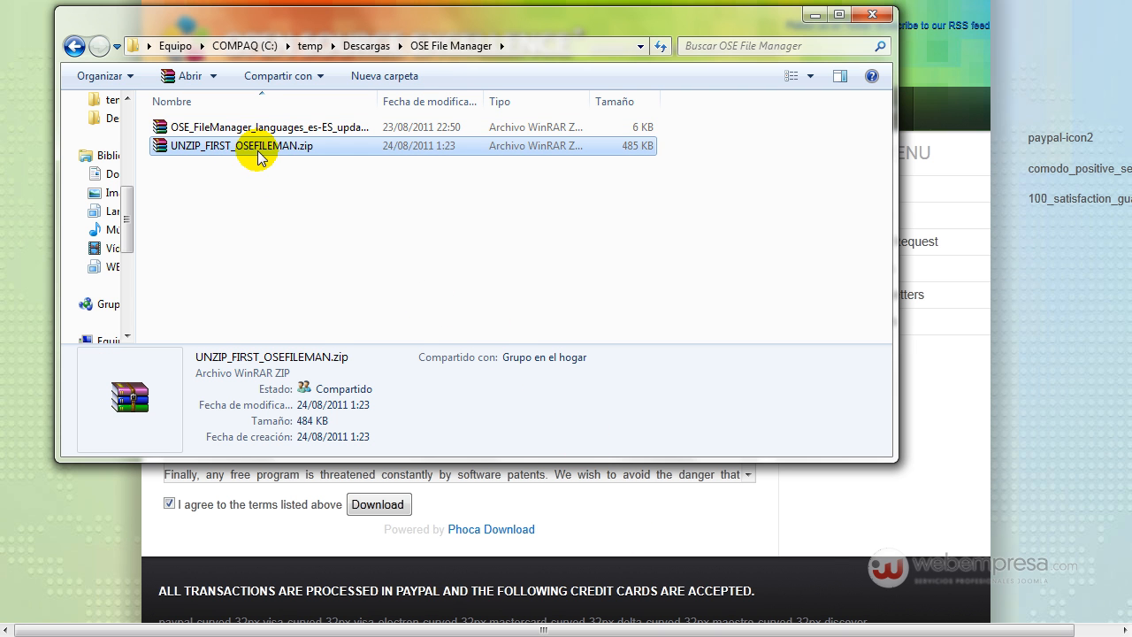
right_click(260, 148)
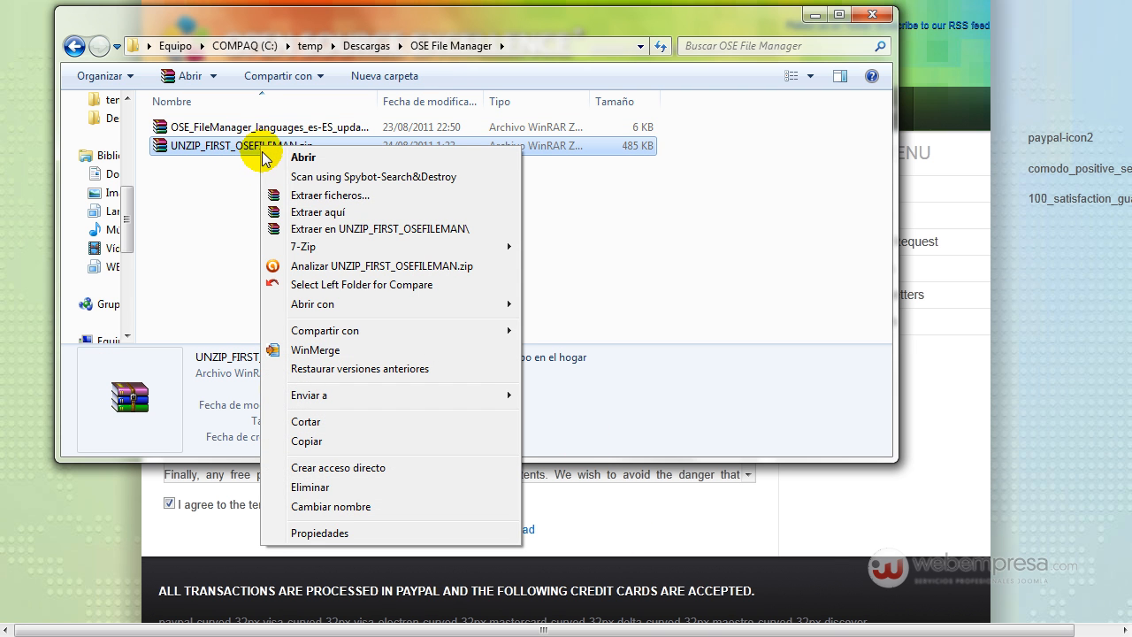
left_click(320, 212)
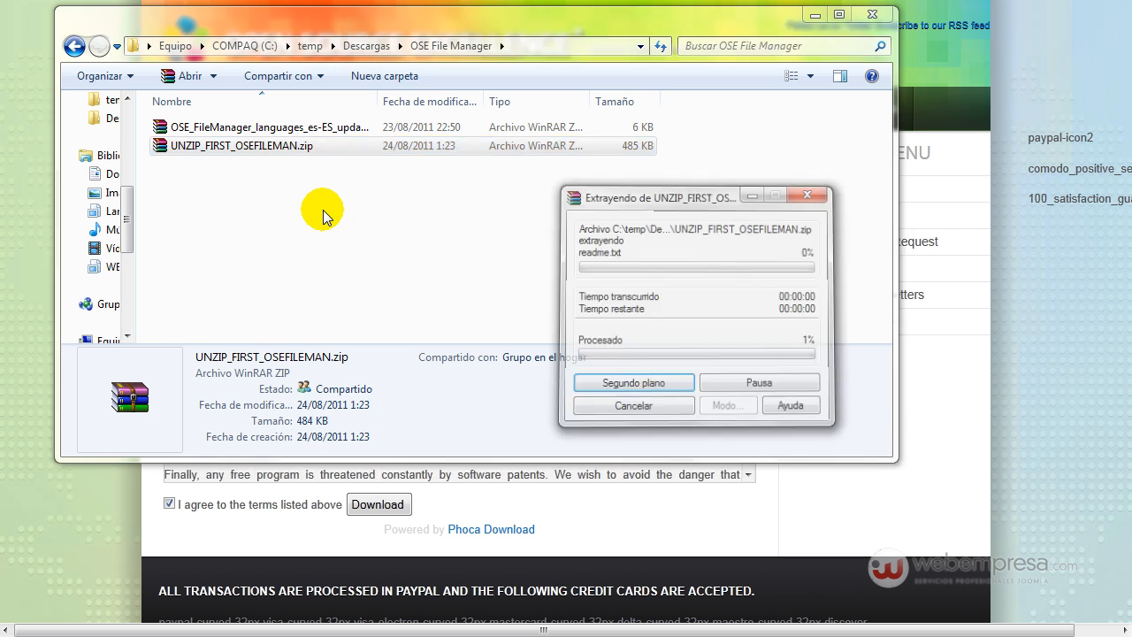
left_click(278, 245)
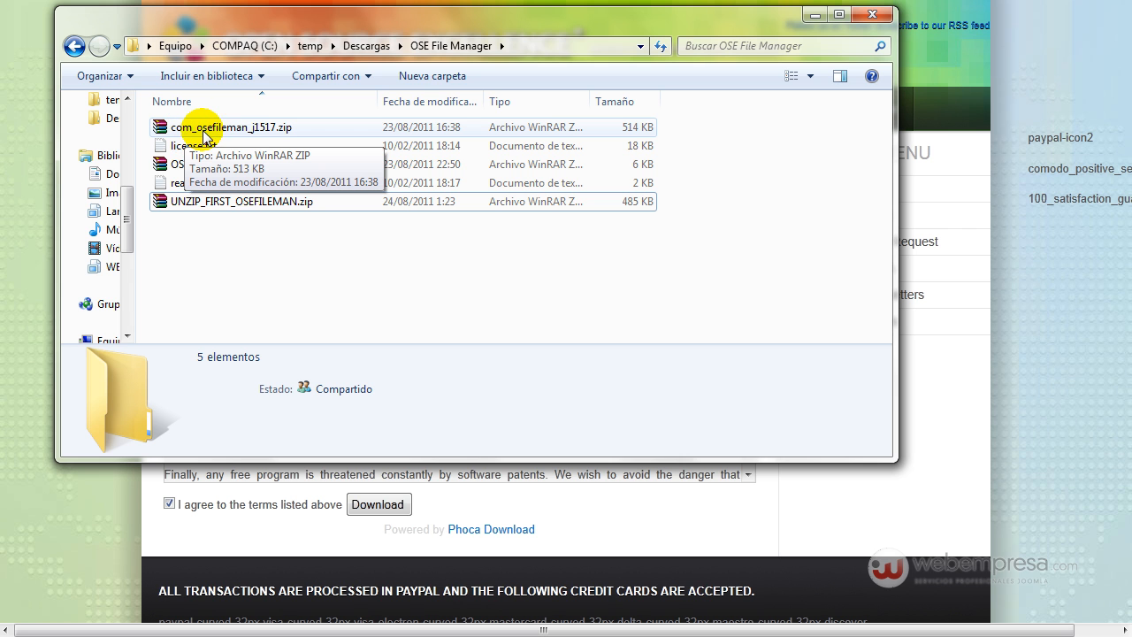
- Widen the file name column to fit the full names and select com_osefileman_j1517.zip
left_click(272, 129)
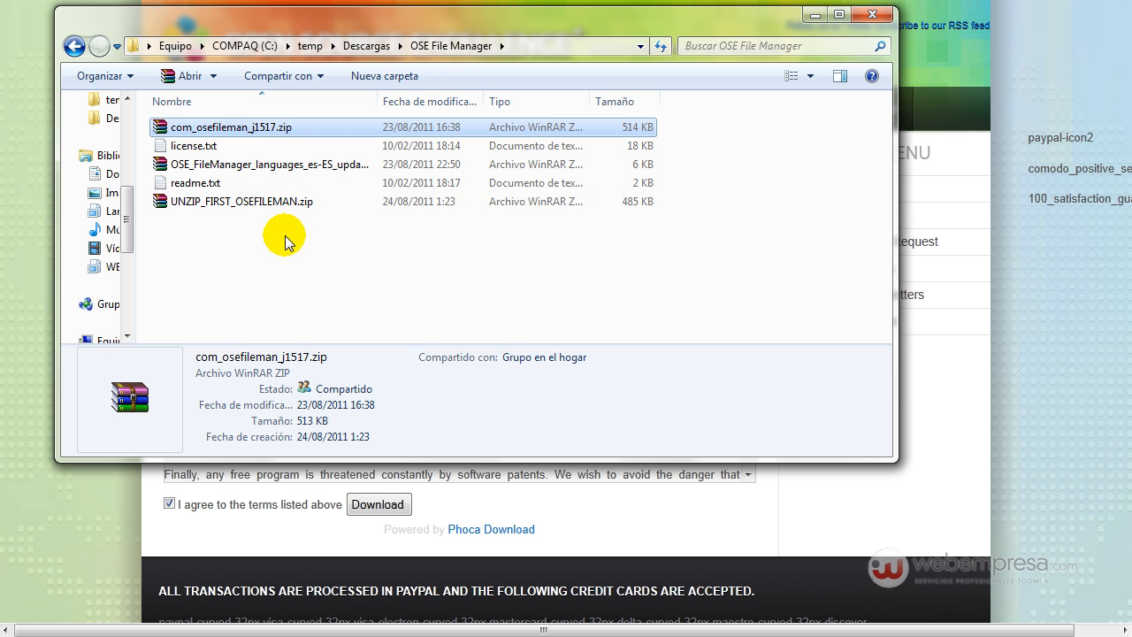
left_click_drag(379, 101, 449, 100)
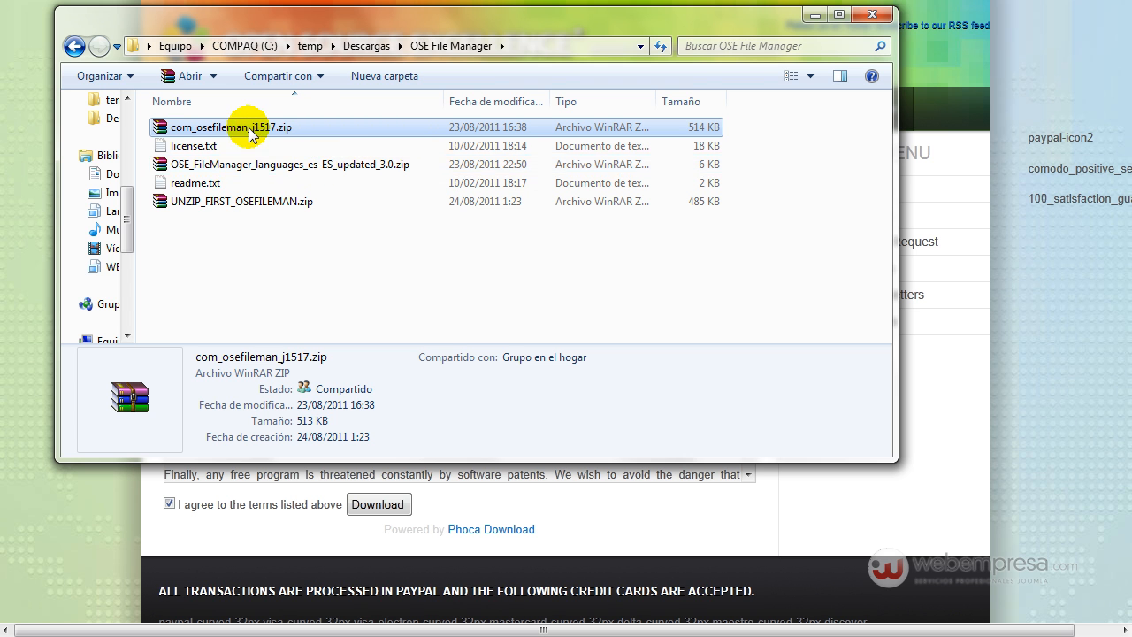
left_click(304, 235)
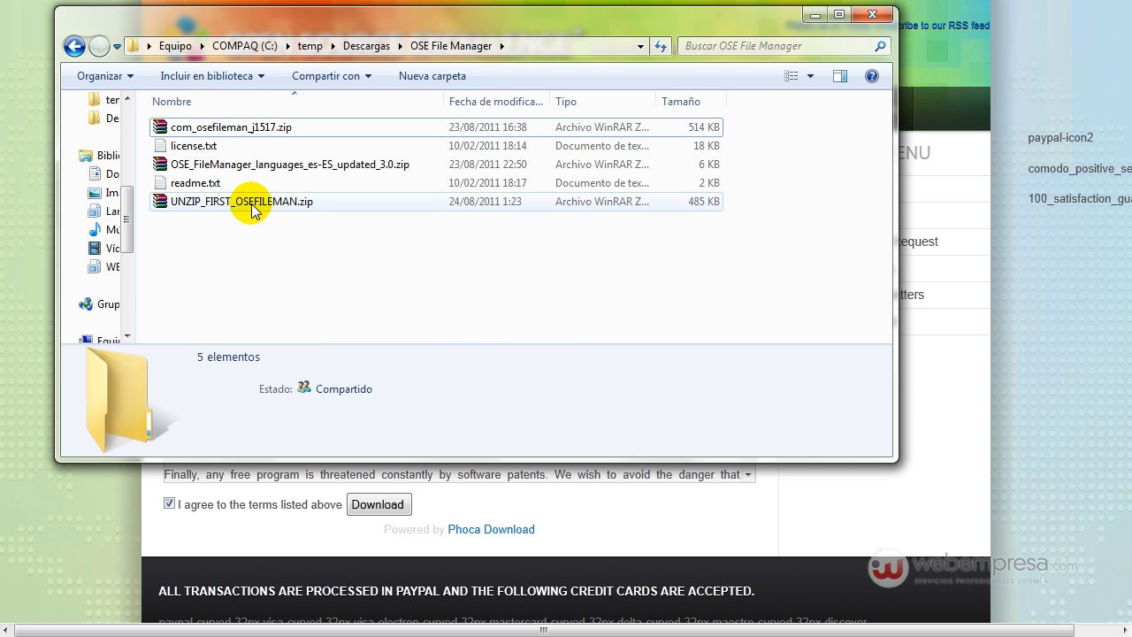
left_click(209, 131)
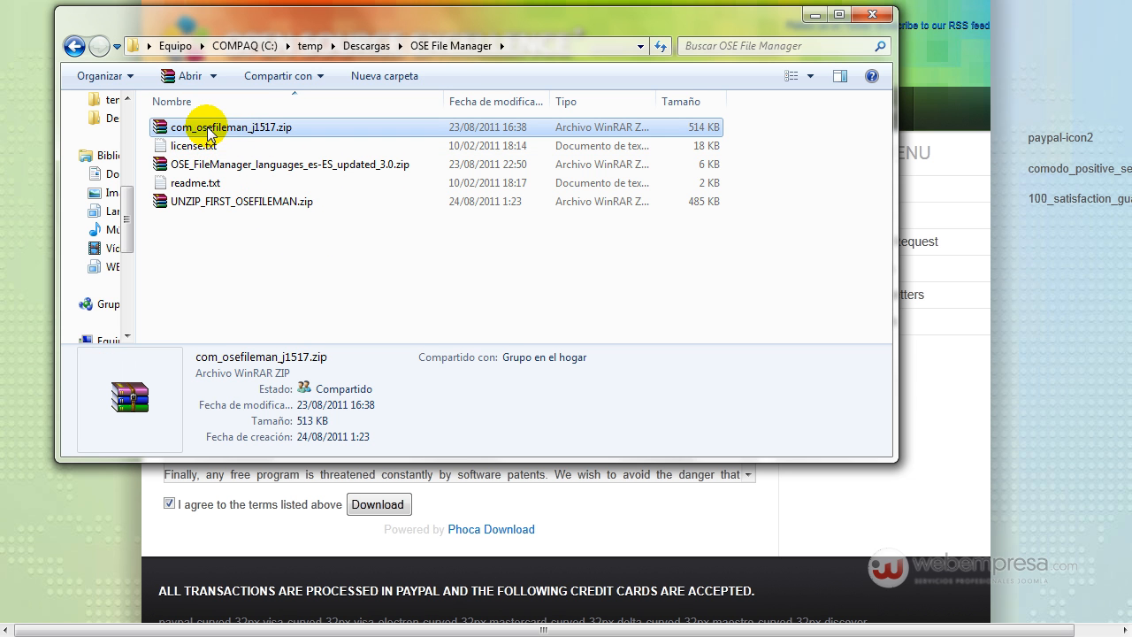
- Switch to the Joomla administration in the browser and open the extension manager's install page
left_click(18, 132)
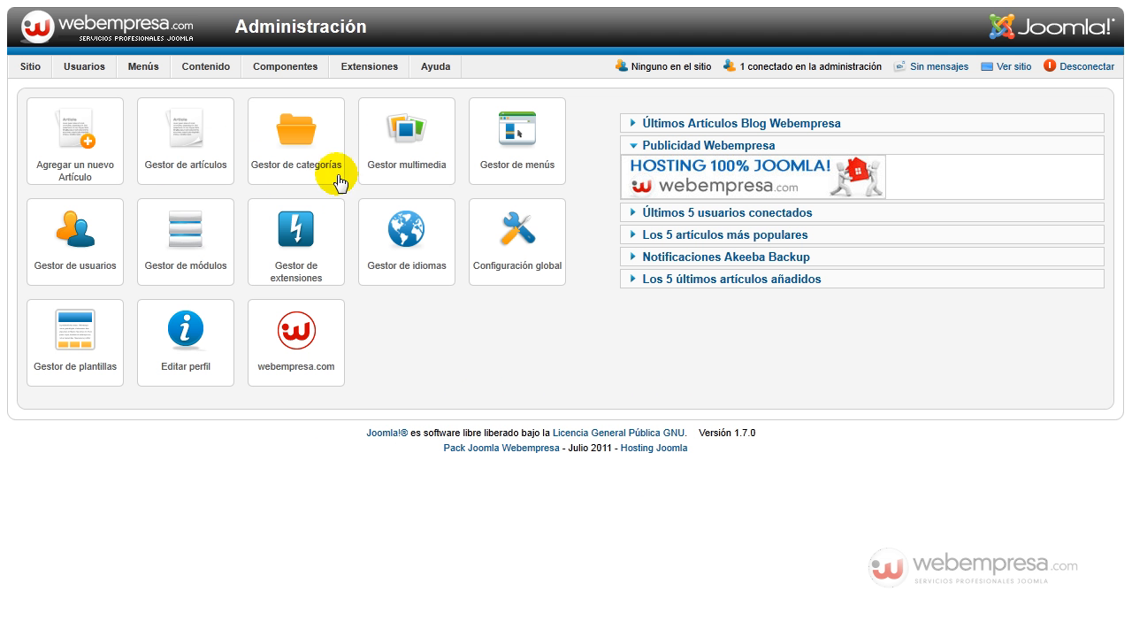
mouse_move(371, 66)
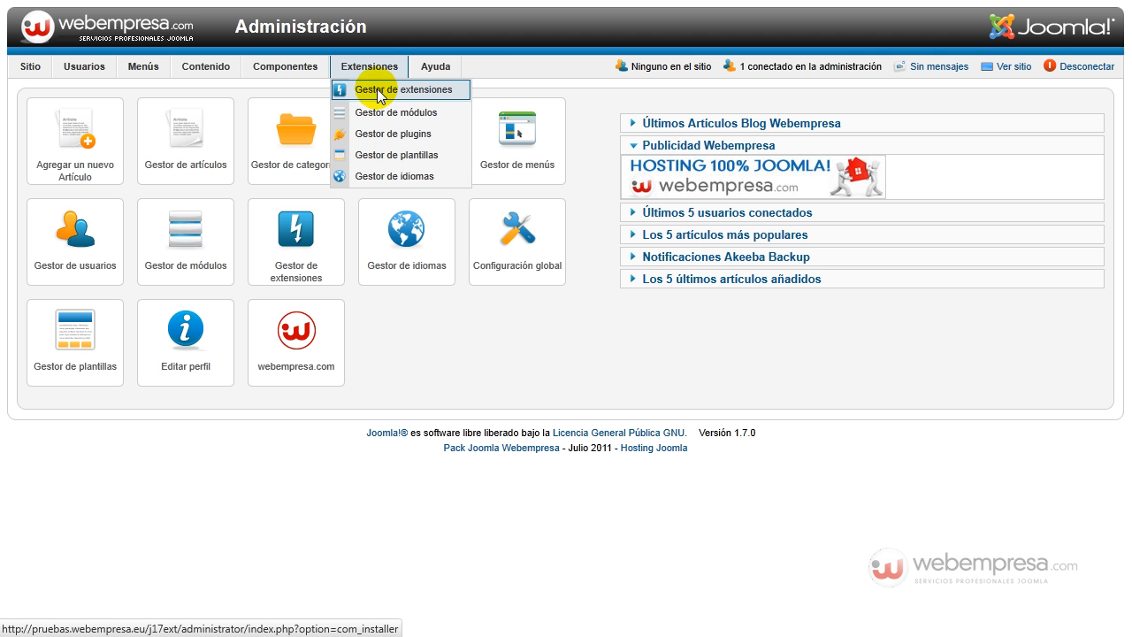
left_click(377, 90)
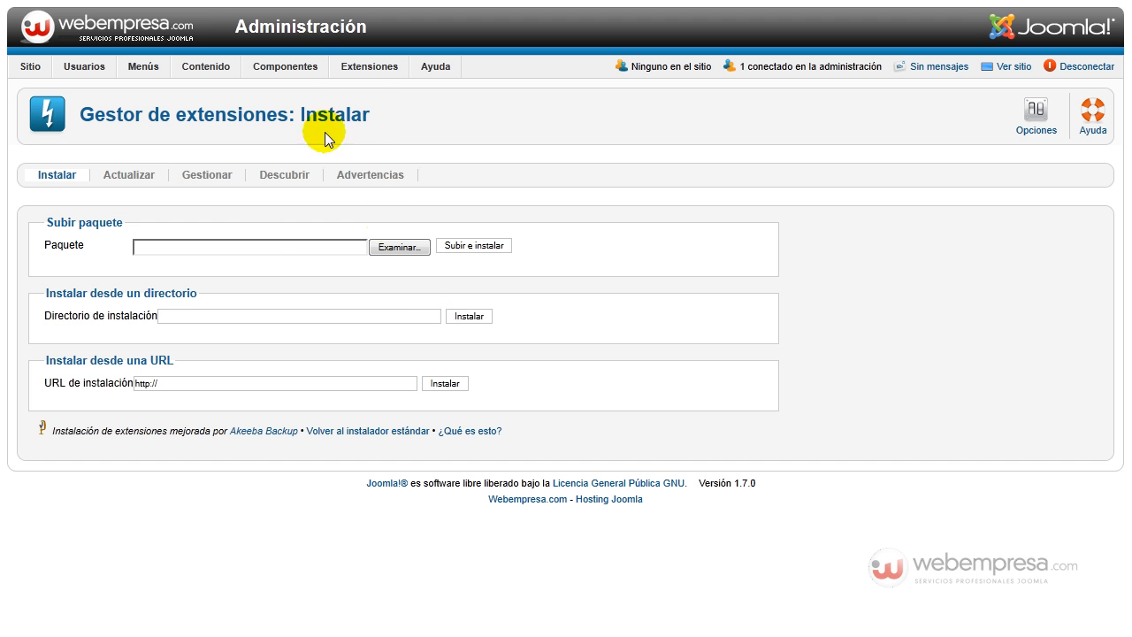
mouse_move(274, 69)
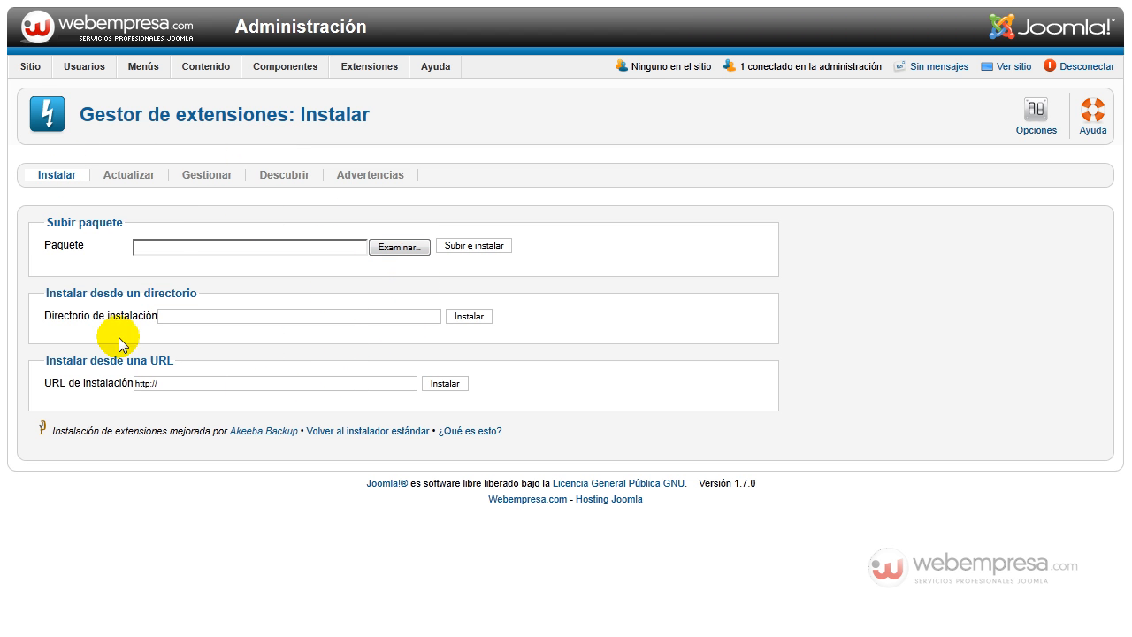
- Choose com_osefileman_j1517.zip from the OSE File Manager folder as the extension package to upload
left_click(389, 249)
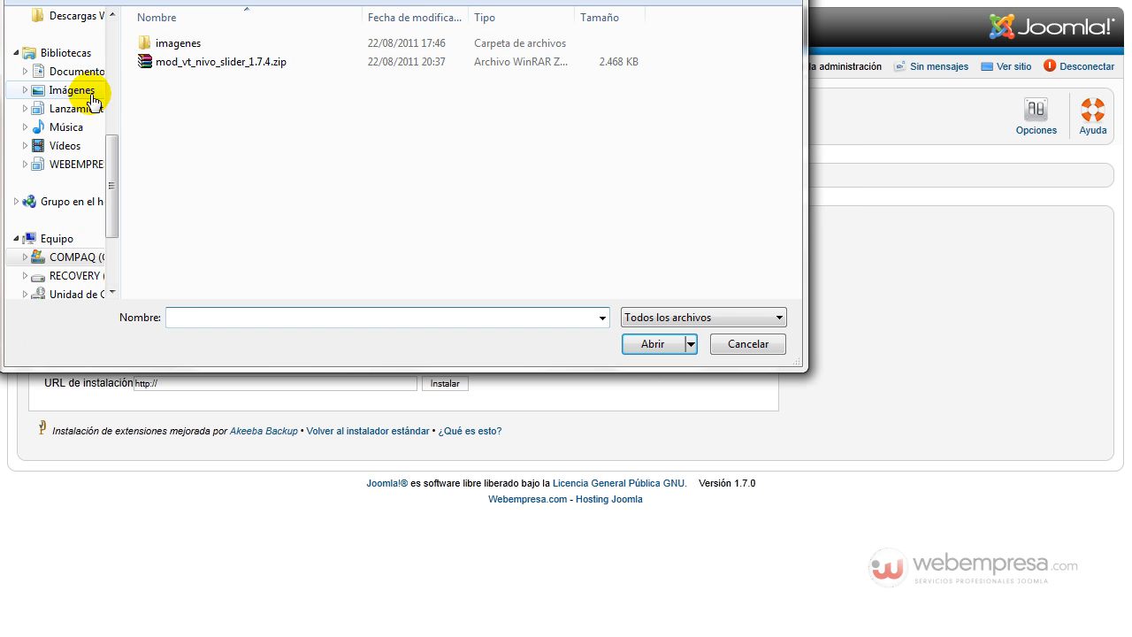
left_click(115, 48)
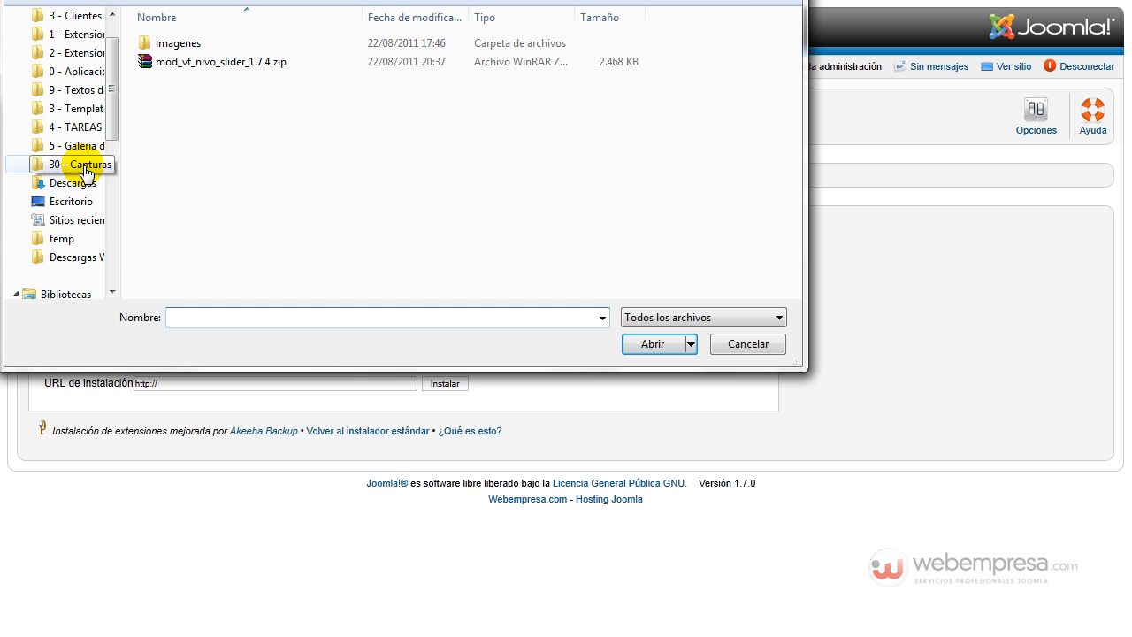
left_click(96, 201)
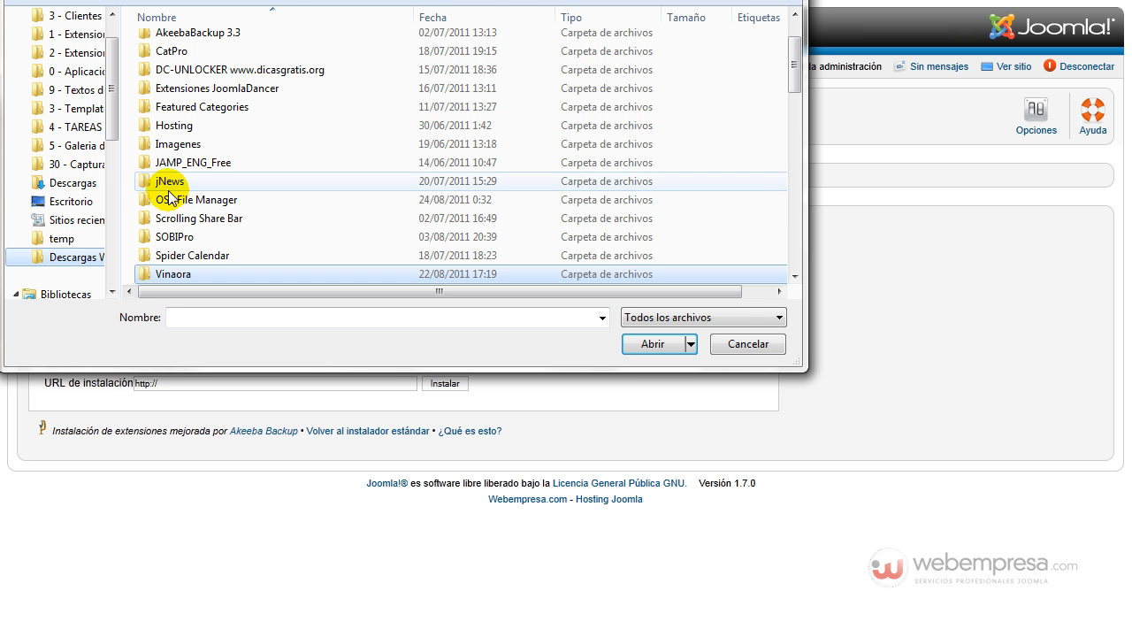
double_click(146, 210)
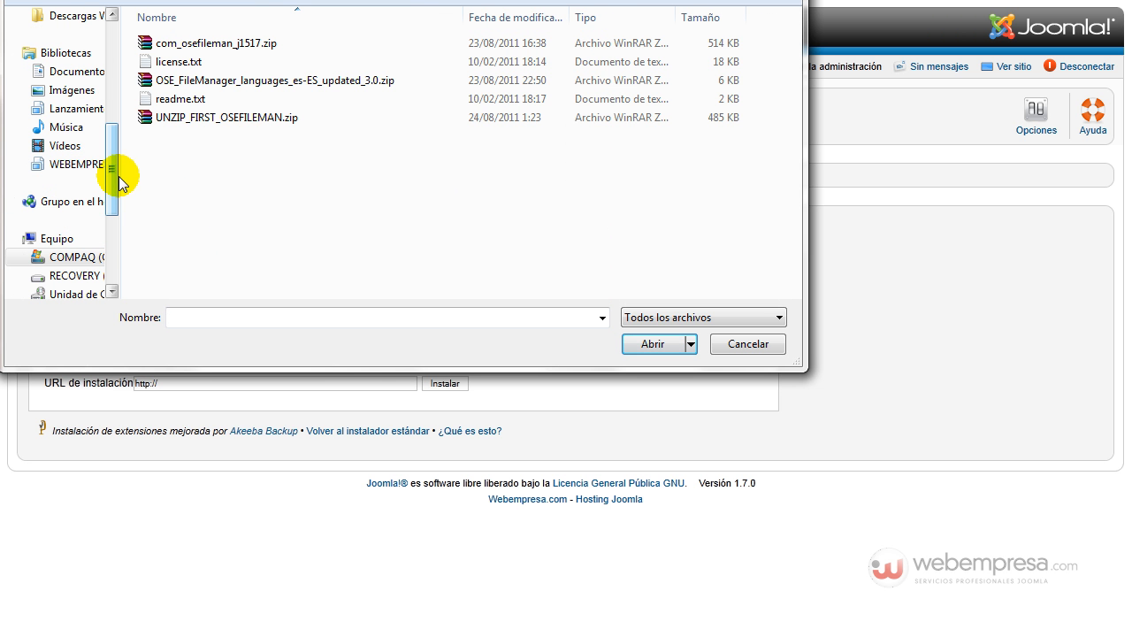
left_click_drag(120, 176, 67, 168)
left_click(145, 44)
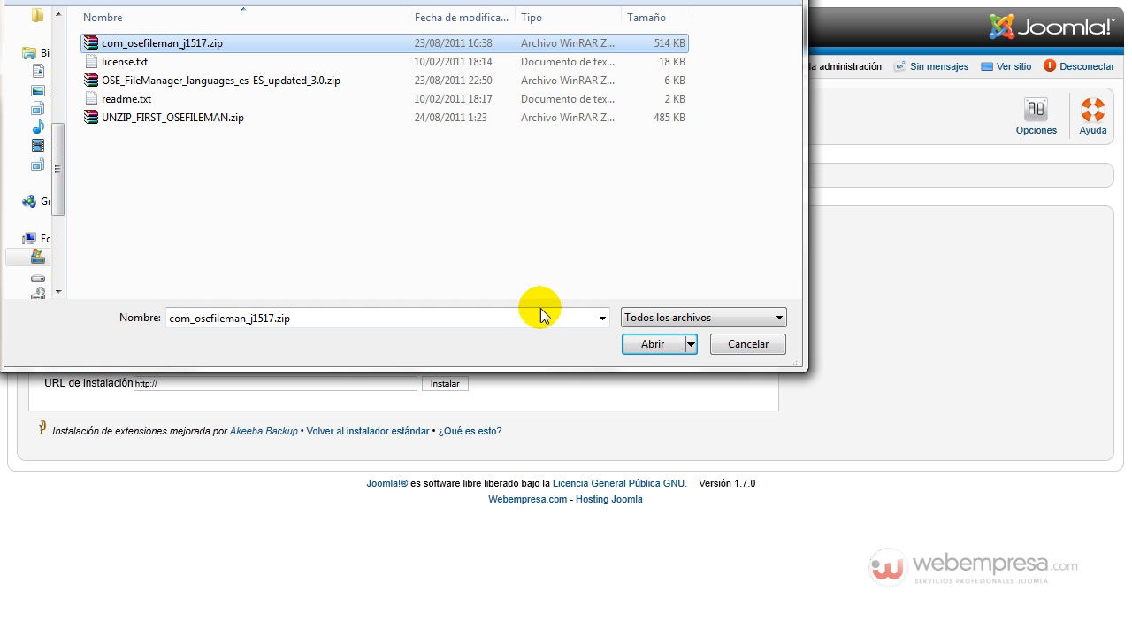
left_click(650, 346)
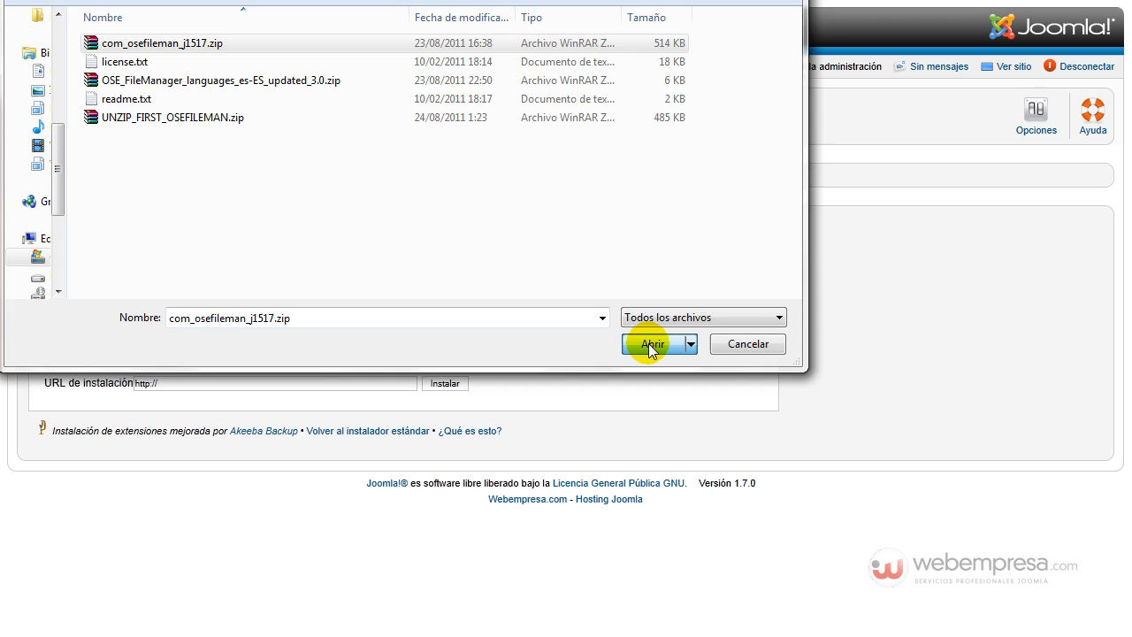
- Upload and install the chosen com_osefileman_j1517.zip package and open the OSE File Manager component
left_click(491, 248)
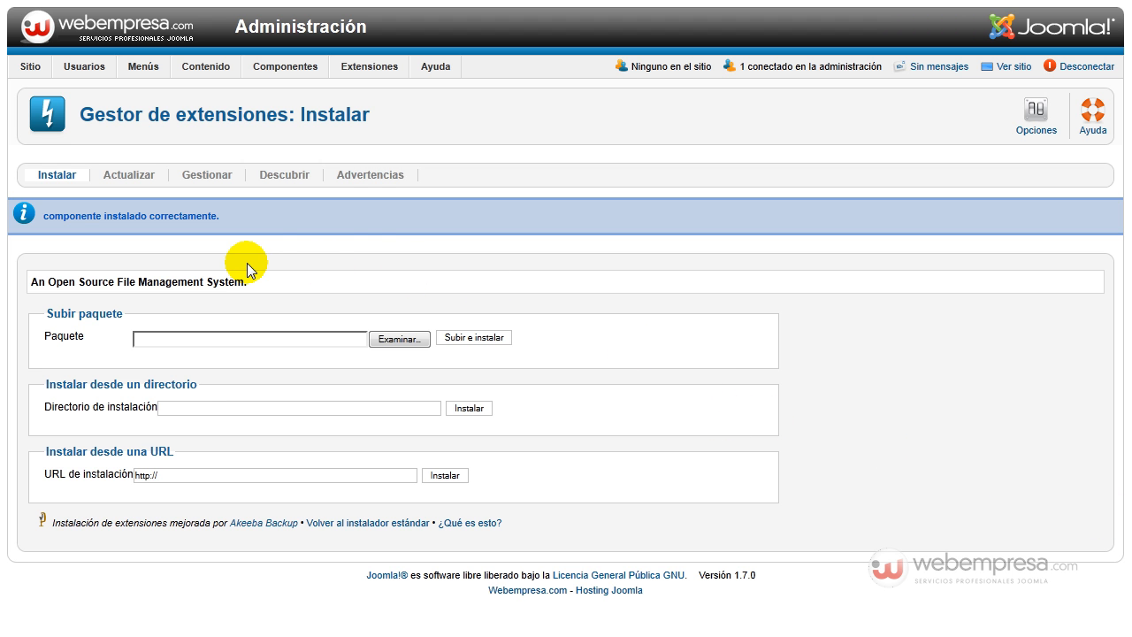
mouse_move(298, 68)
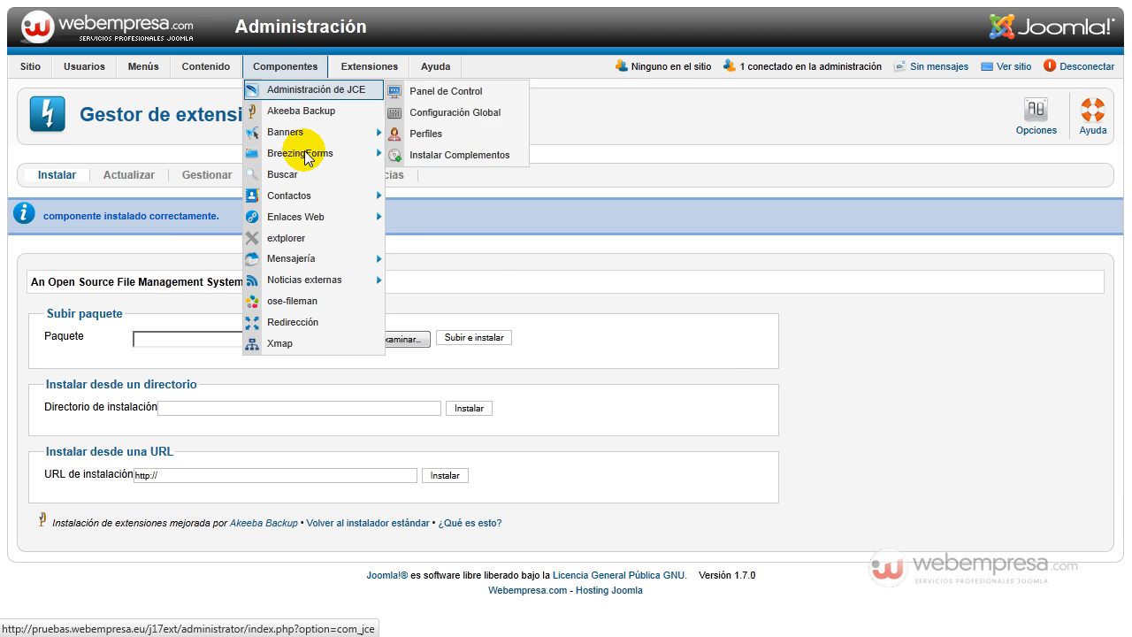
left_click(286, 301)
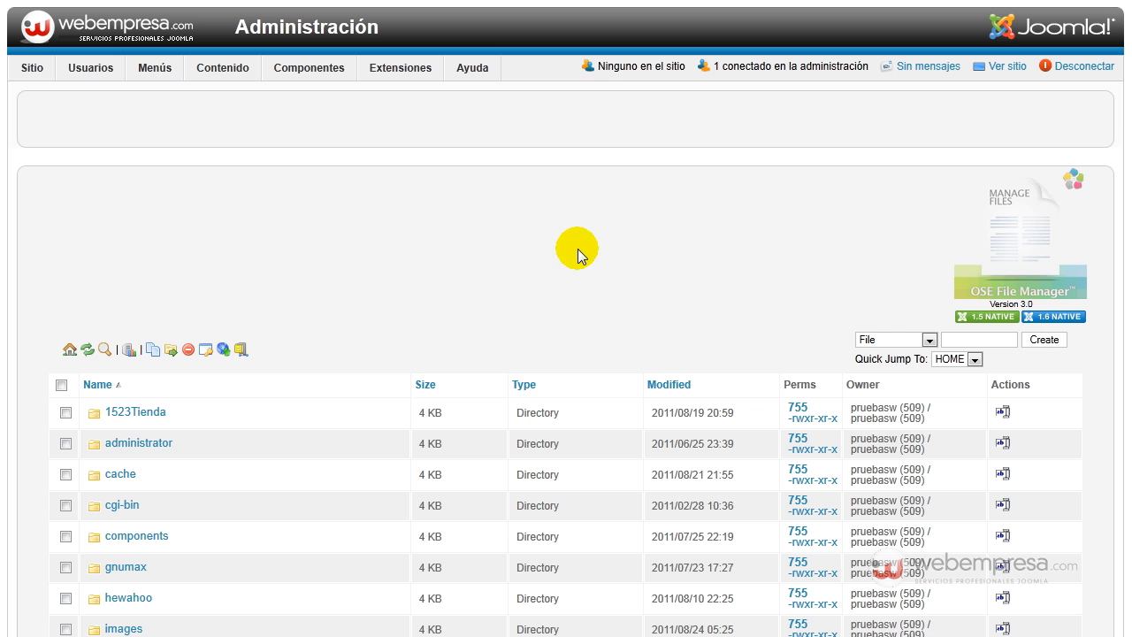
- Examine the file listing and the system information in OSE File Manager, ending on the component's root file listing
scroll(1120, 119, "down", 5)
scroll(1120, 265, "down", 13)
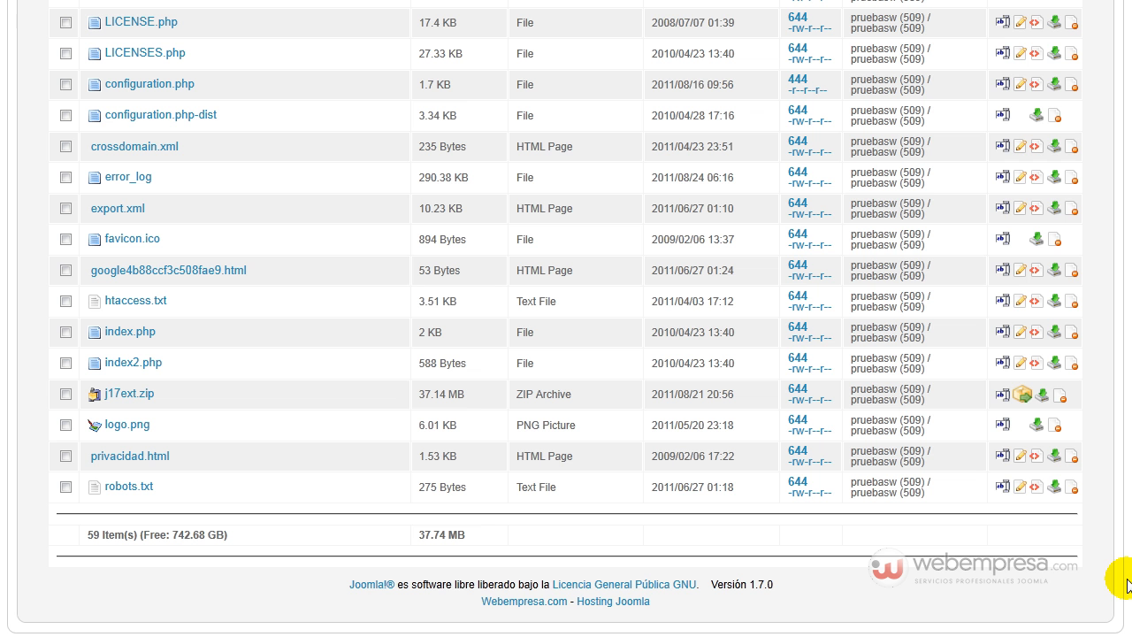
scroll(1117, 374, "up", 15)
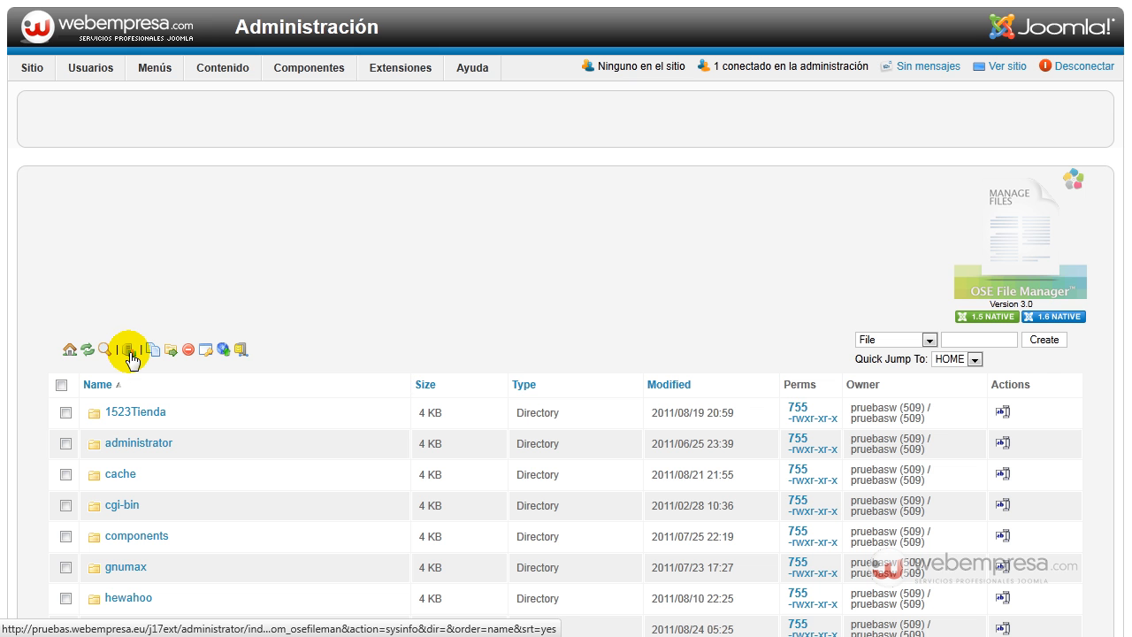
left_click(129, 358)
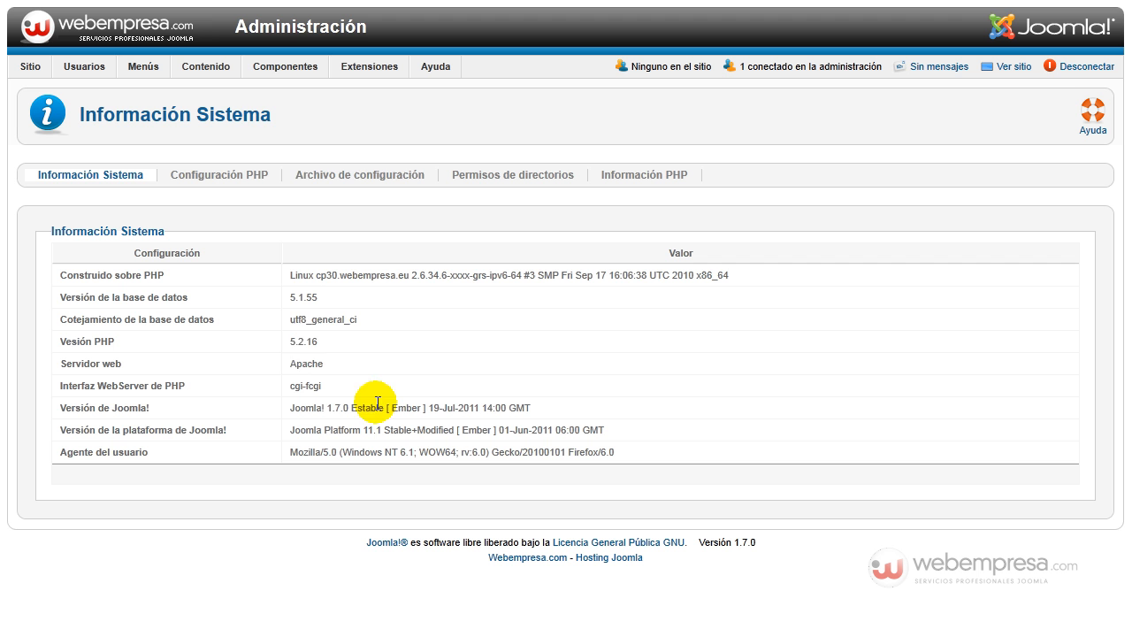
mouse_move(284, 67)
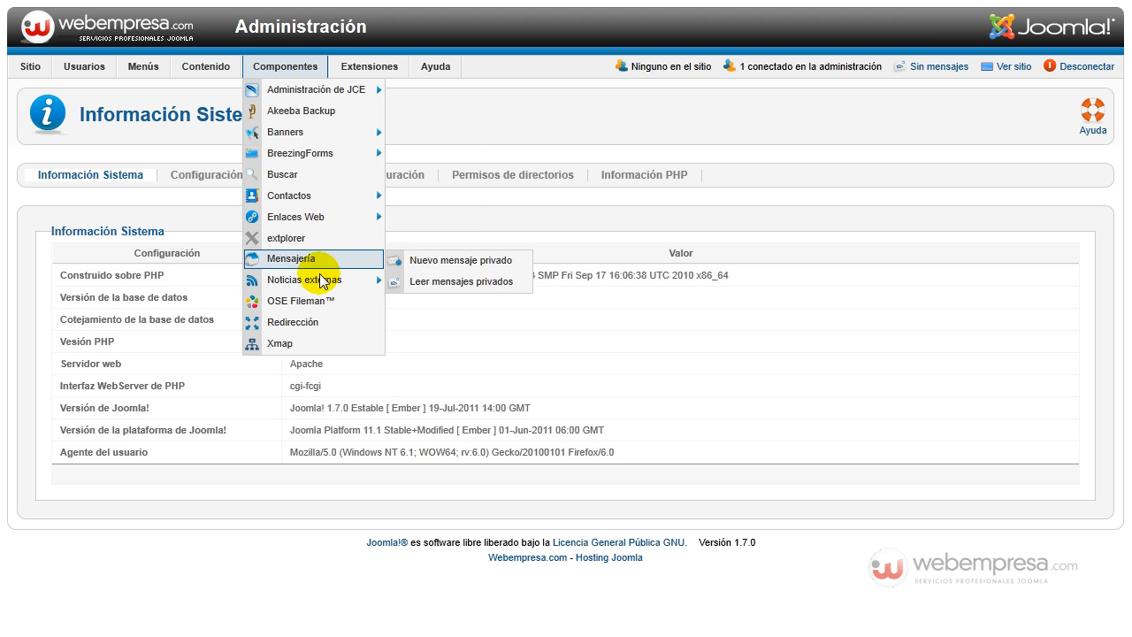
left_click(312, 301)
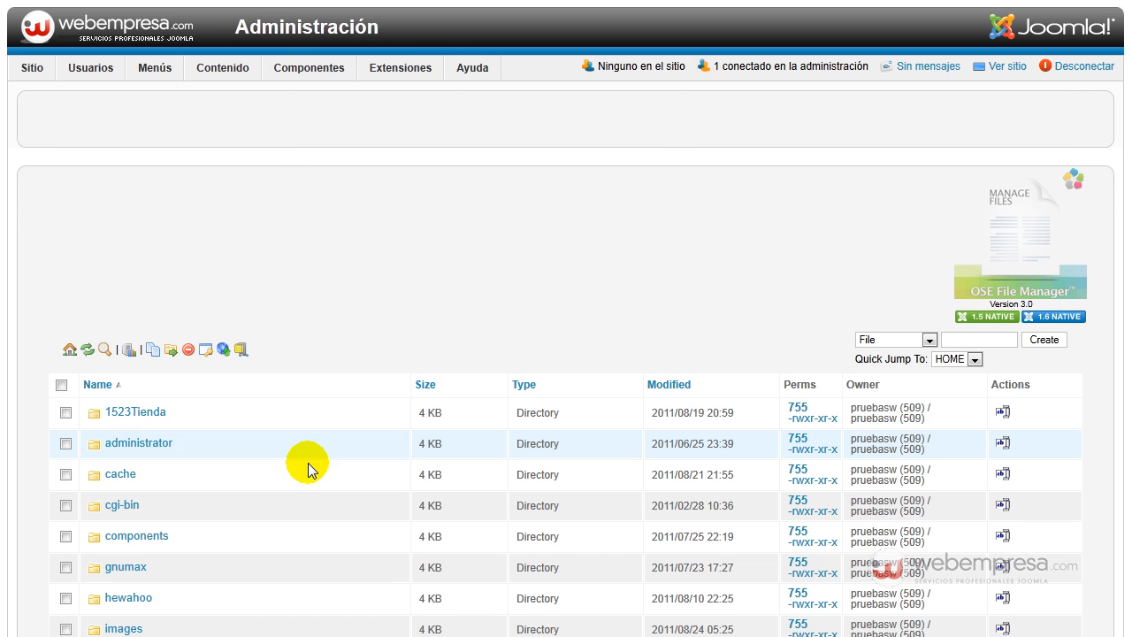
scroll(407, 325, "down", 2)
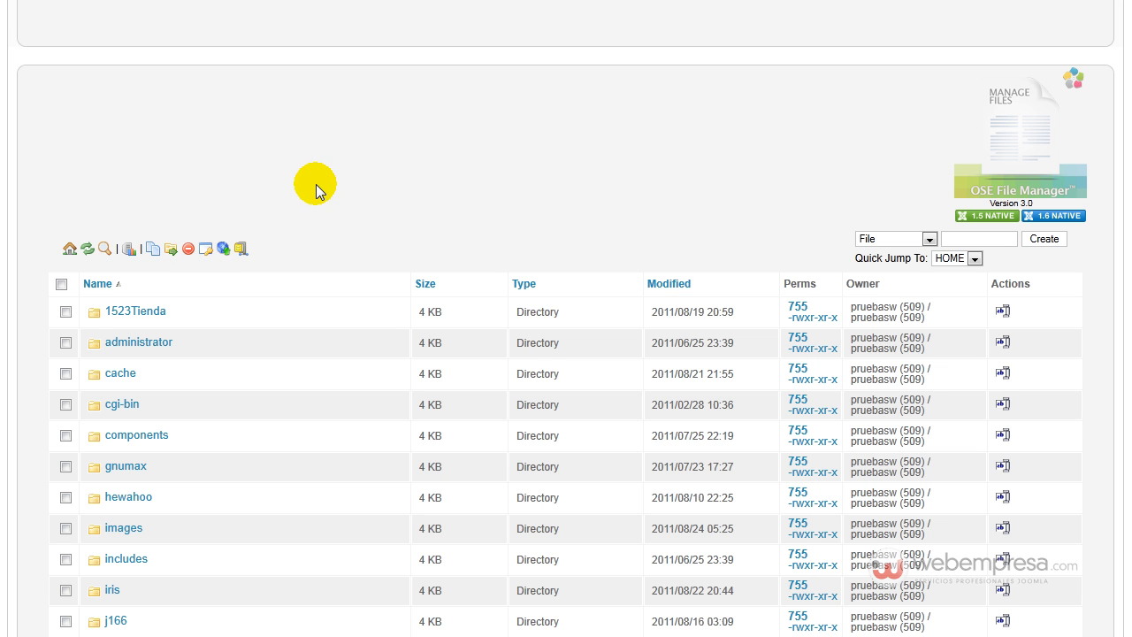
scroll(315, 184, "down", 2)
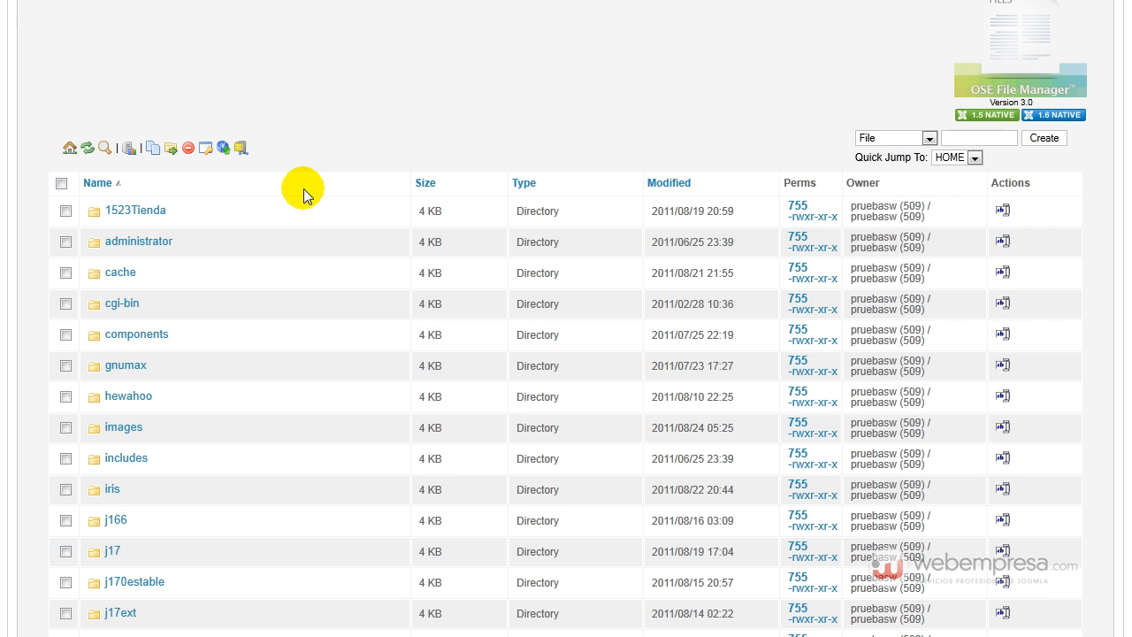
scroll(303, 188, "up", 4)
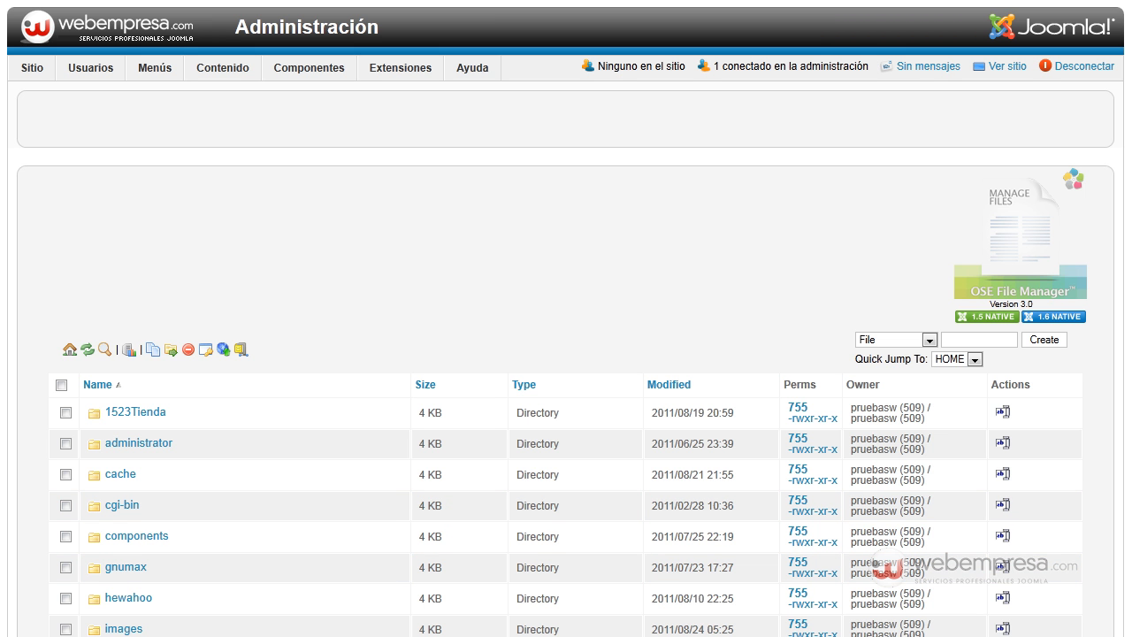
- Switch to the OSE File Manager folder in Windows Explorer, extract OSE_FileManager_languages_es-ES_updated_3.0.zip into its own subfolder and open that subfolder
left_click(644, 634)
left_click(315, 269)
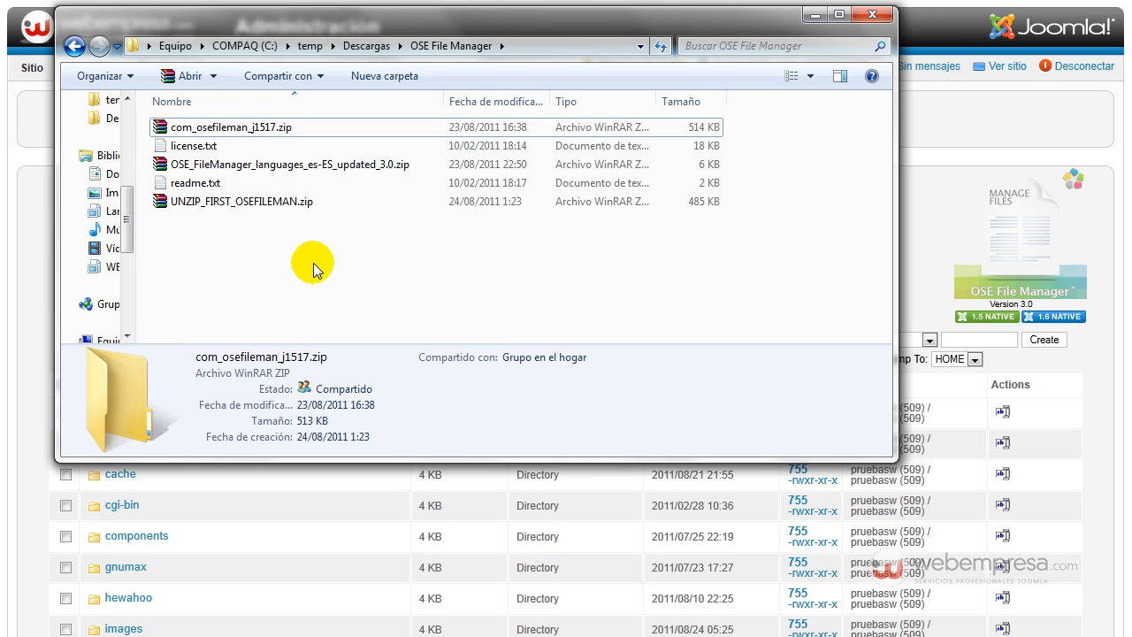
right_click(296, 170)
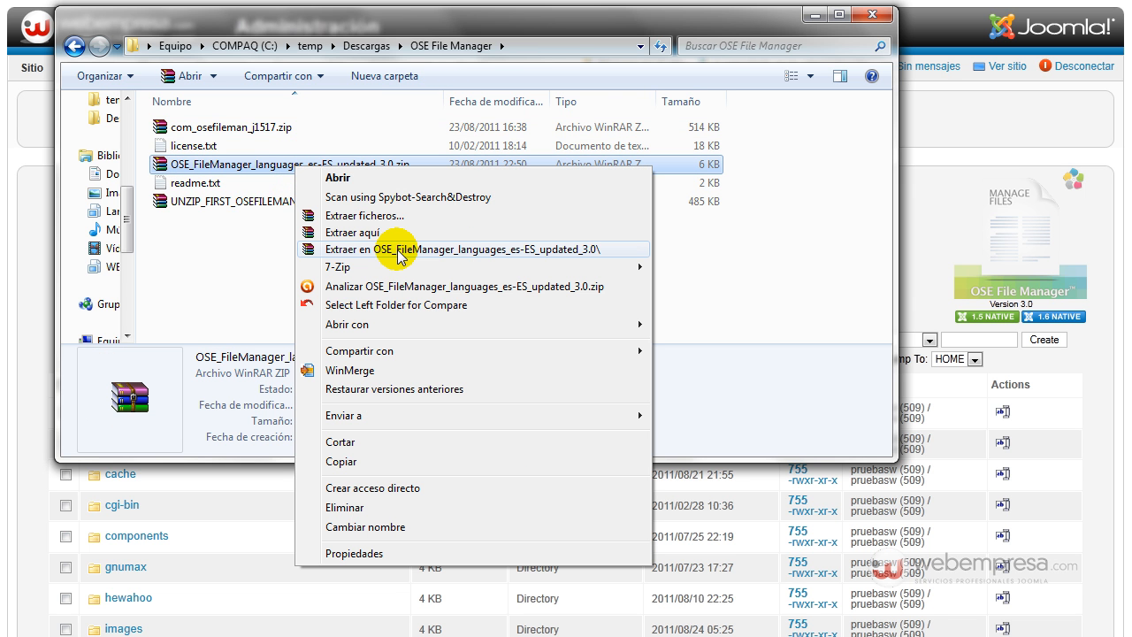
left_click(398, 249)
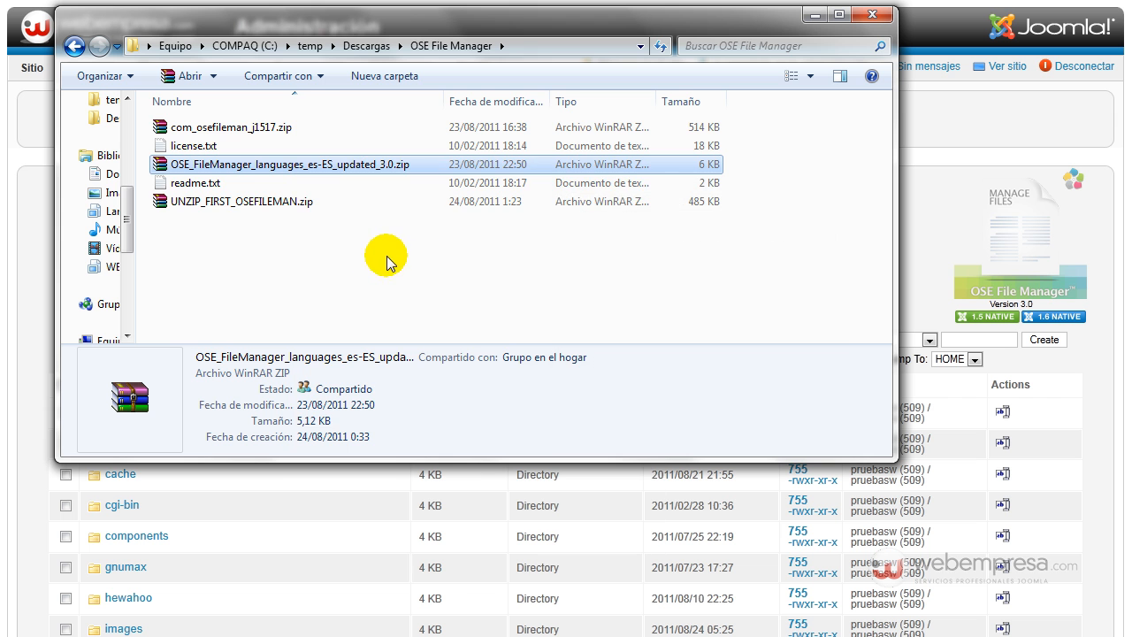
double_click(292, 129)
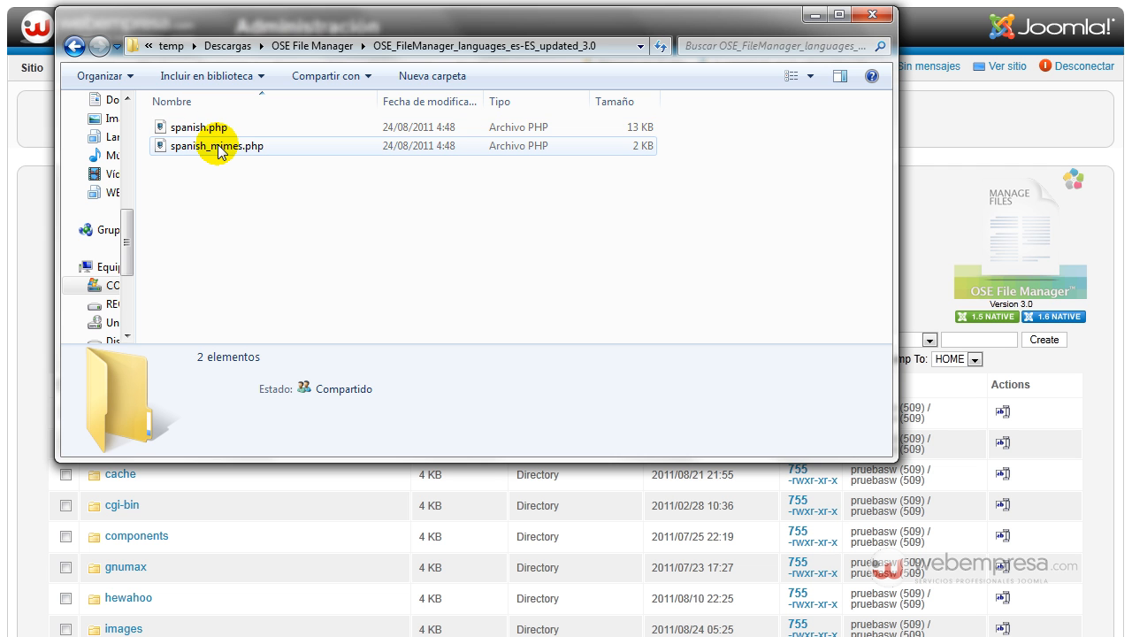
- Switch back to OSE File Manager in the browser and go to the j17/administrator/components directory
left_click(962, 120)
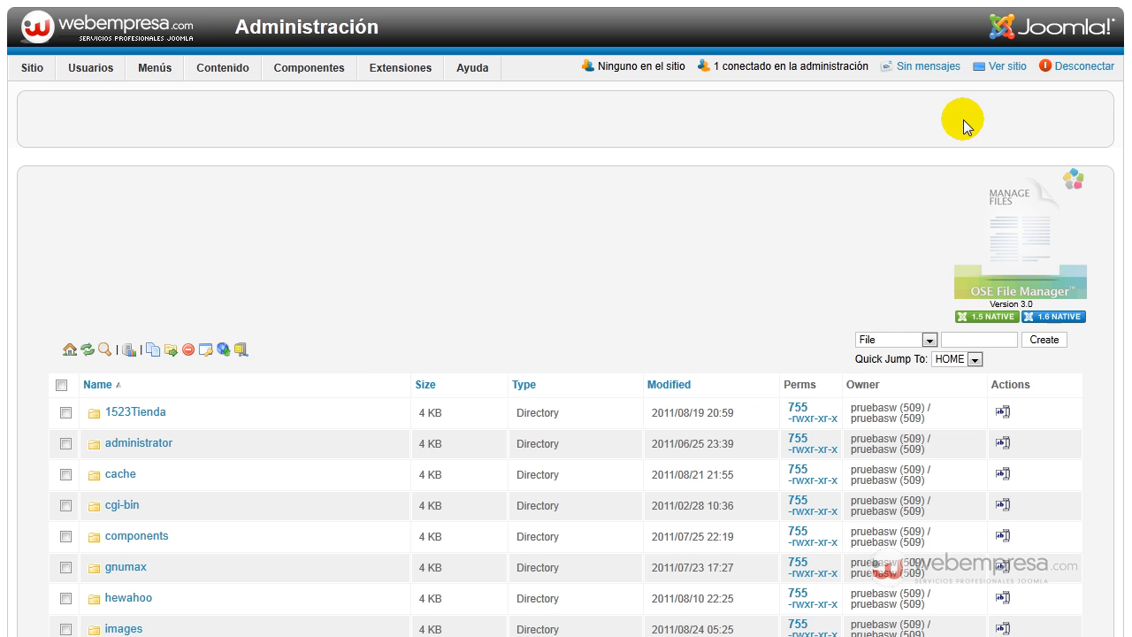
scroll(248, 296, "down", 3)
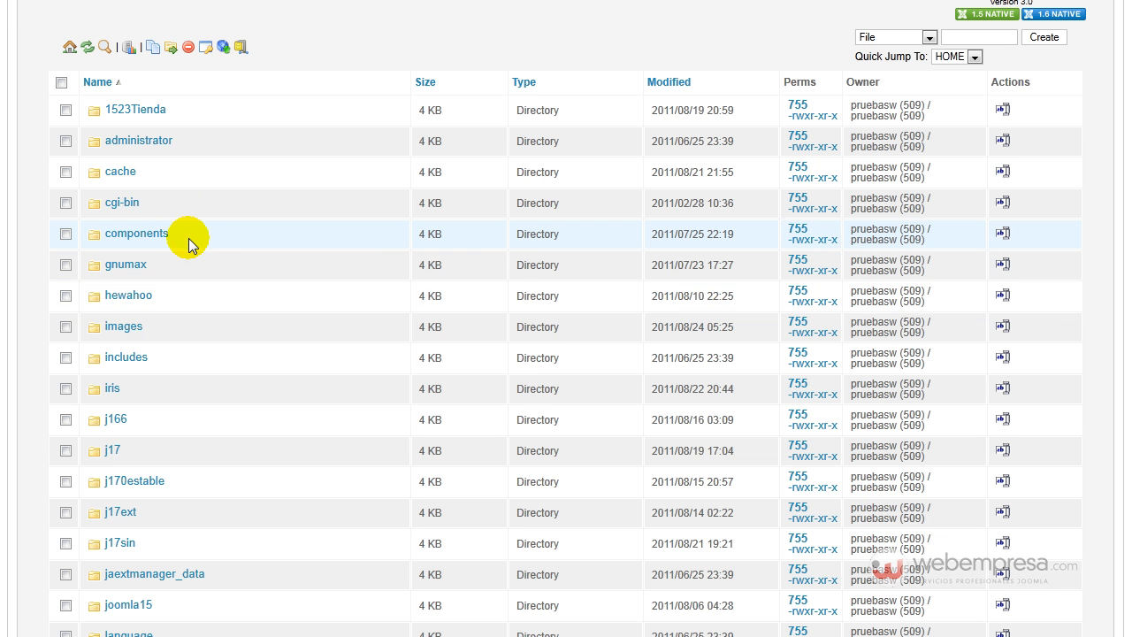
left_click(112, 451)
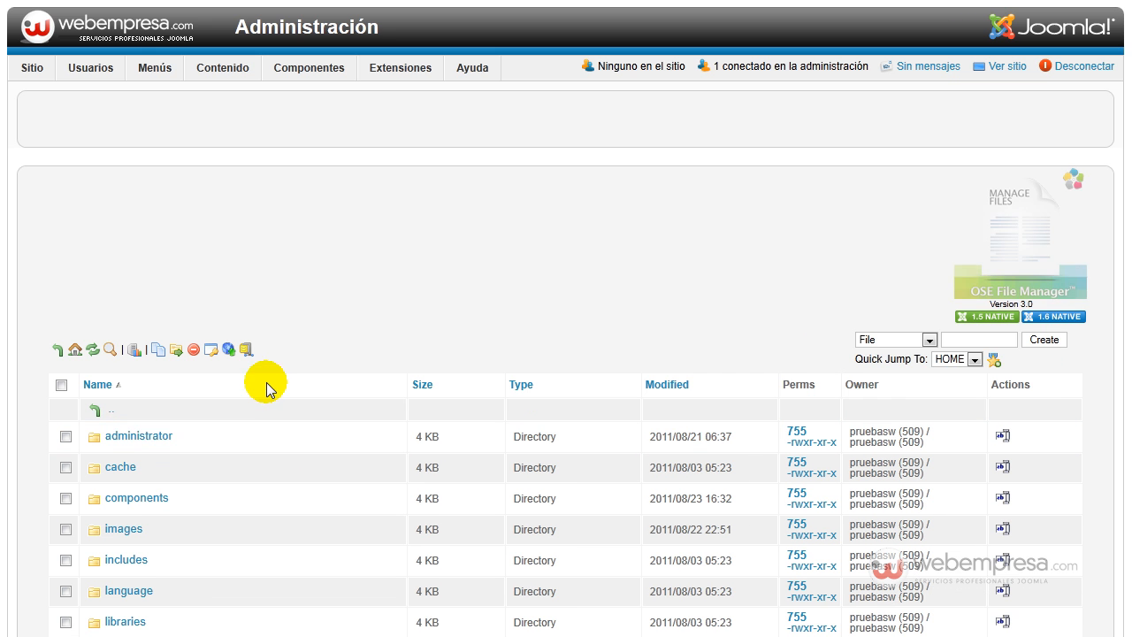
scroll(265, 384, "down", 3)
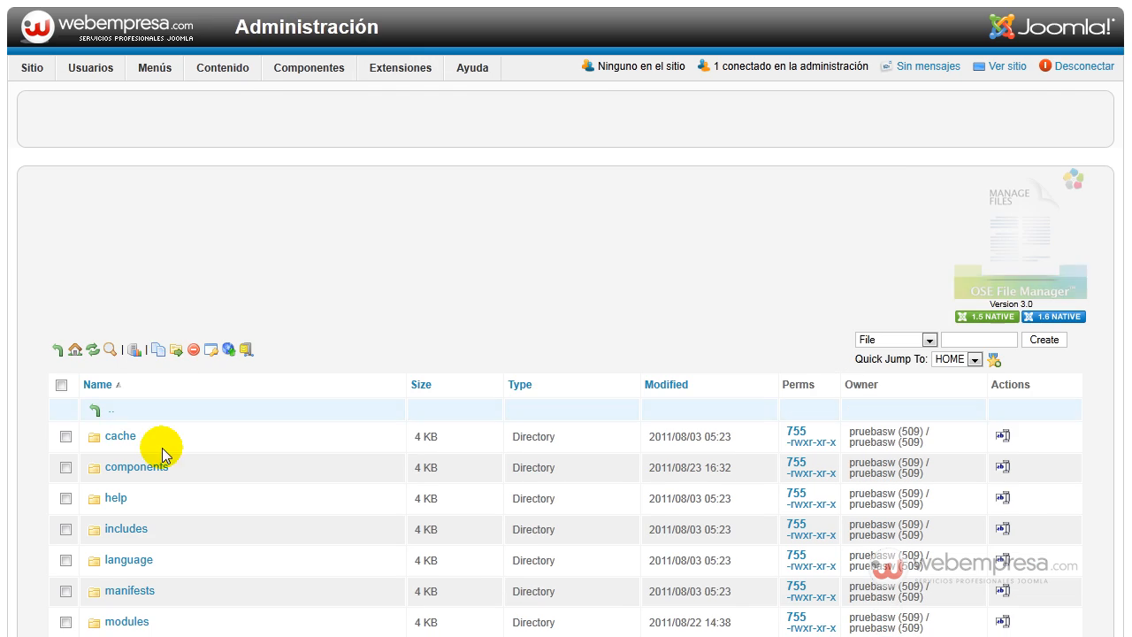
scroll(168, 416, "down", 2)
left_click(130, 272)
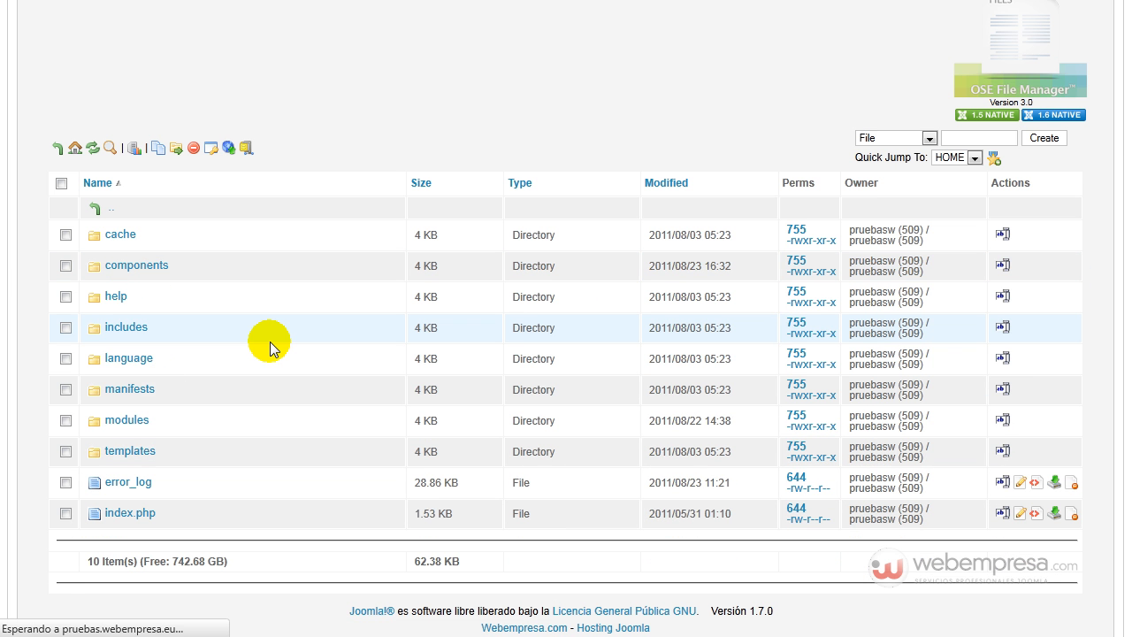
- Open the languages directory inside the com_osefileman component directory
scroll(268, 341, "down", 3)
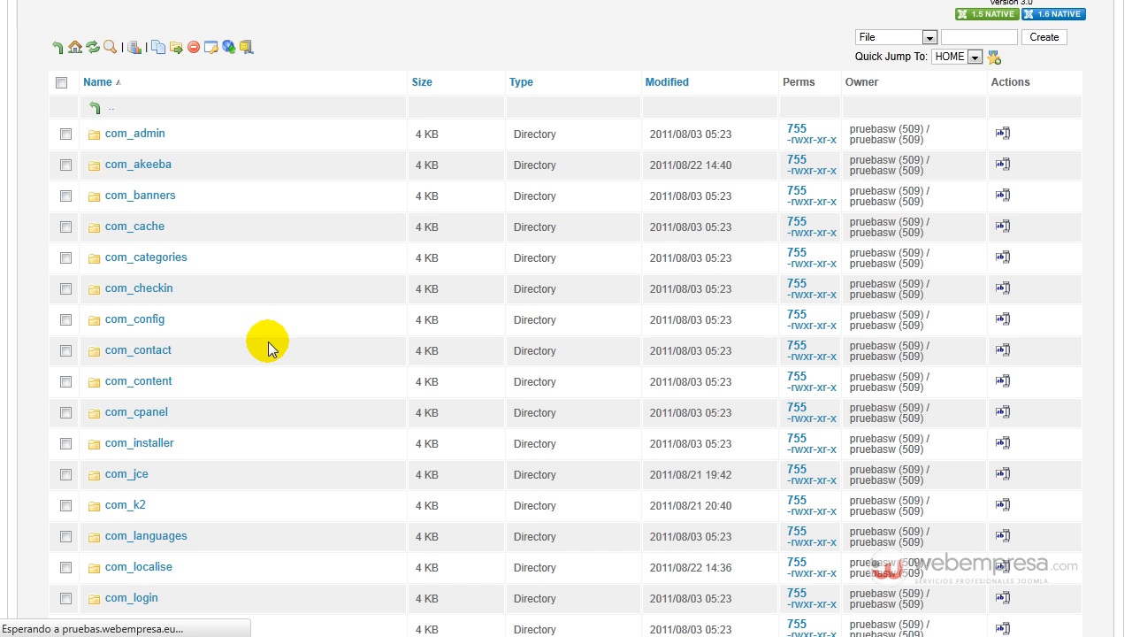
scroll(185, 207, "down", 5)
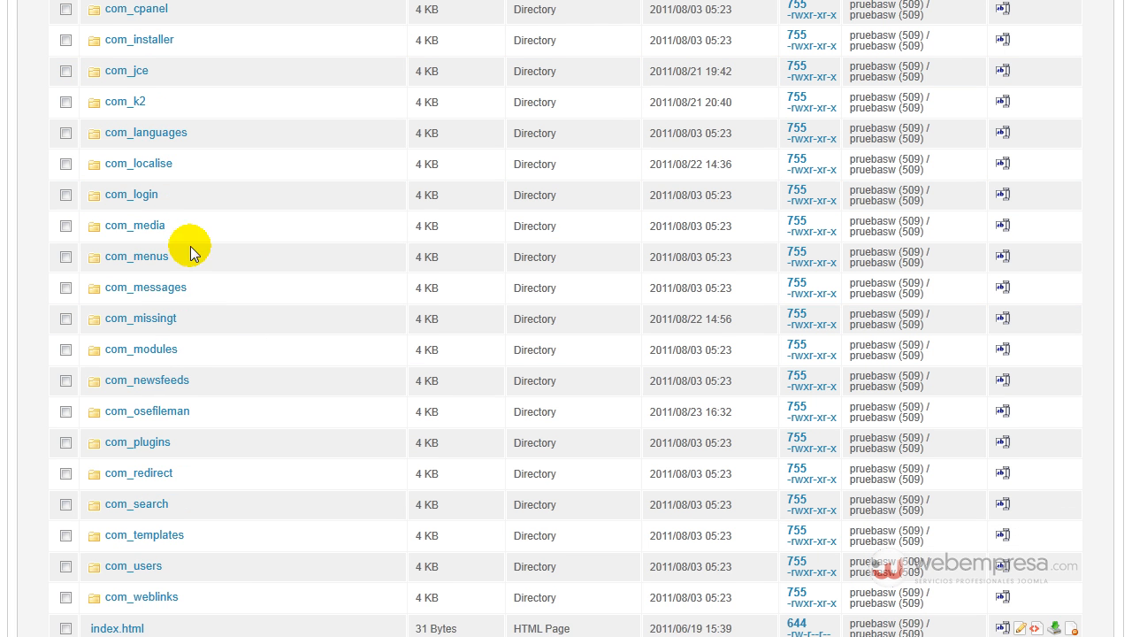
scroll(226, 380, "down", 3)
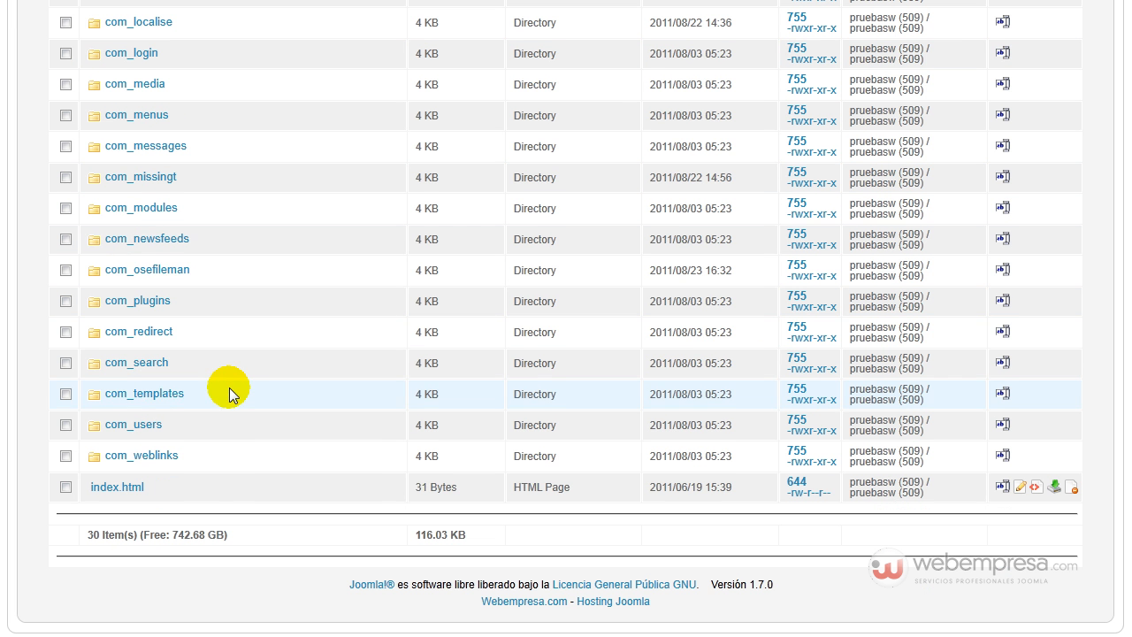
left_click(152, 277)
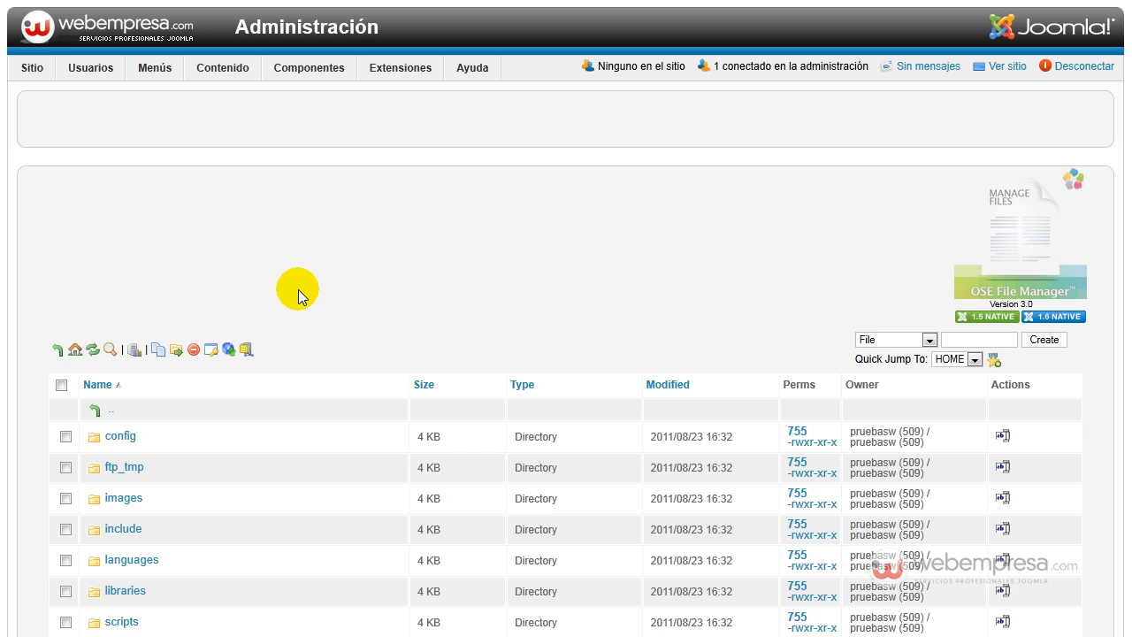
scroll(300, 292, "down", 5)
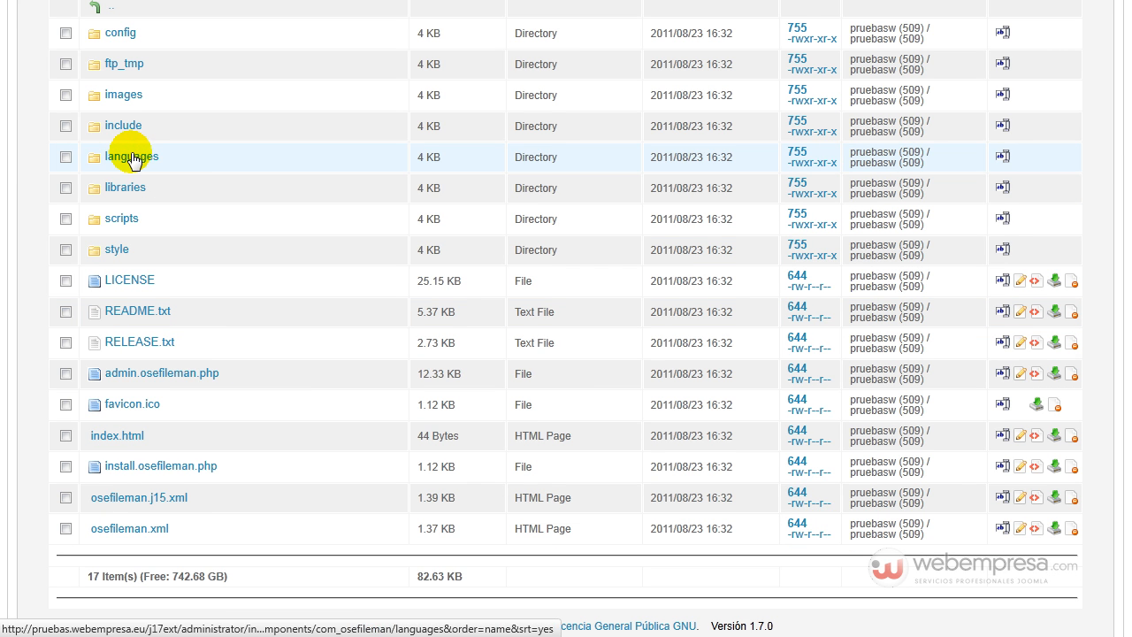
left_click(192, 187)
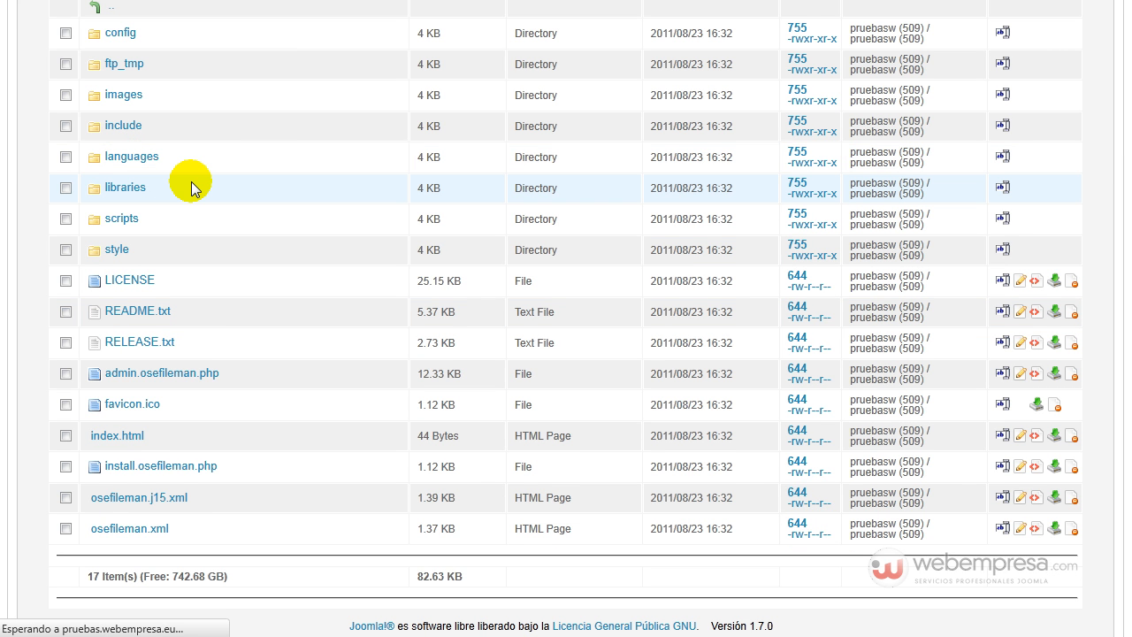
- Check the language files for the Spanish ones and open the upload form for the languages directory
scroll(273, 315, "down", 5)
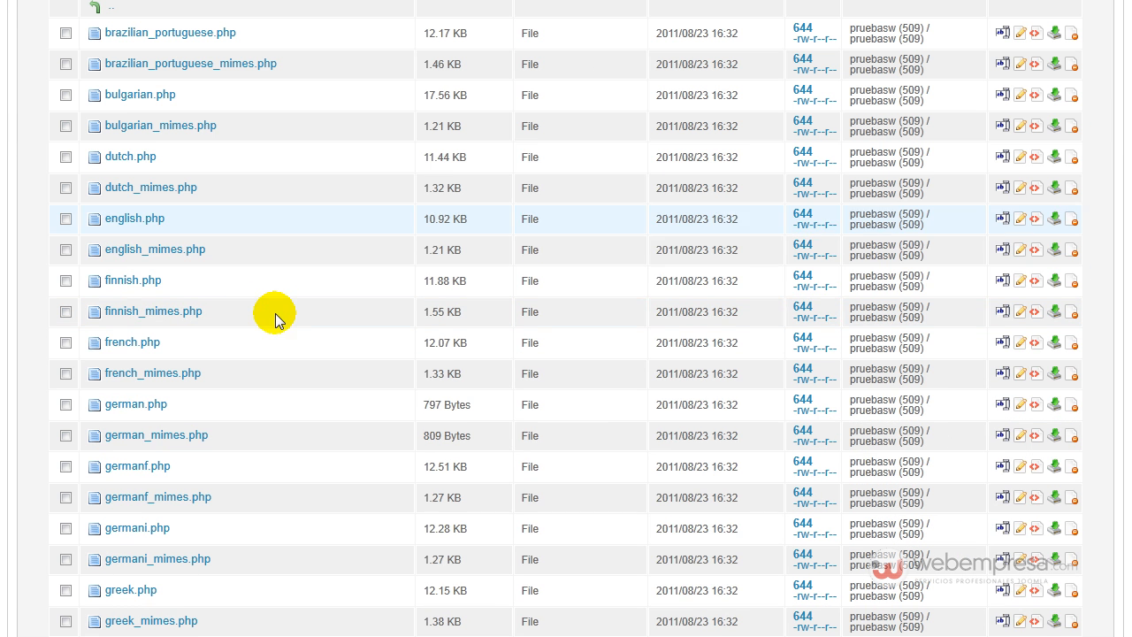
scroll(159, 487, "down", 5)
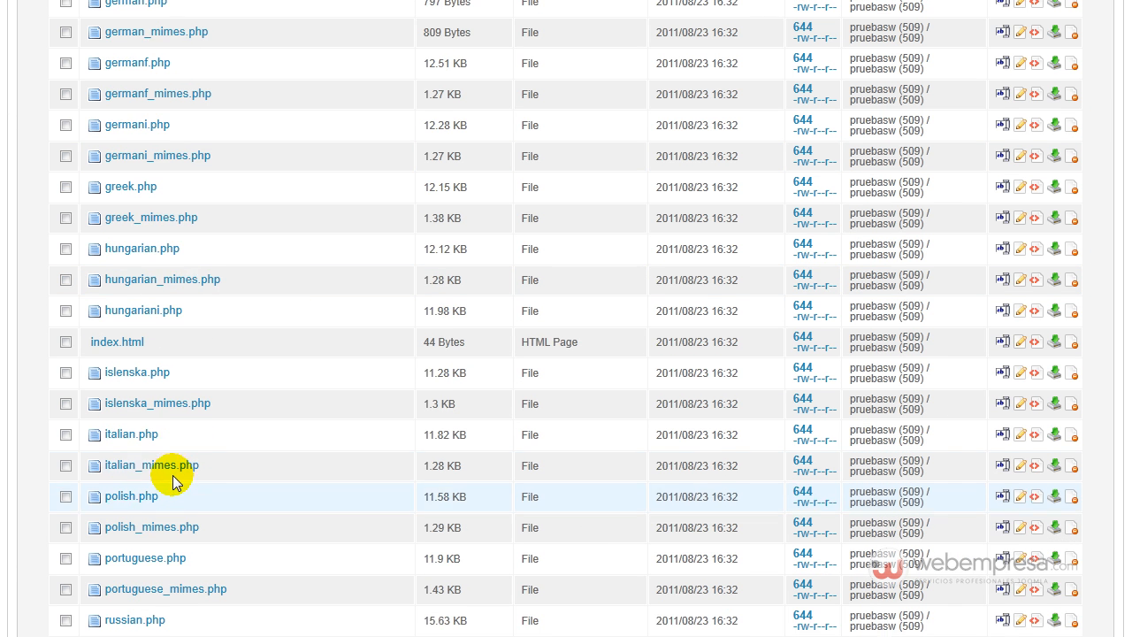
scroll(174, 282, "down", 5)
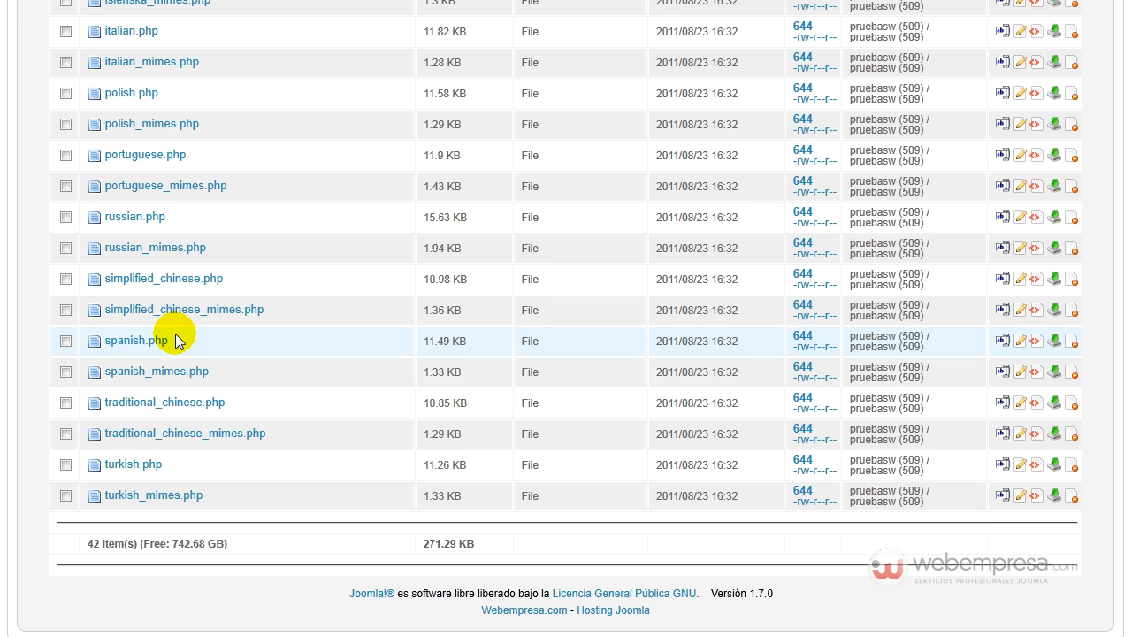
scroll(176, 340, "up", 10)
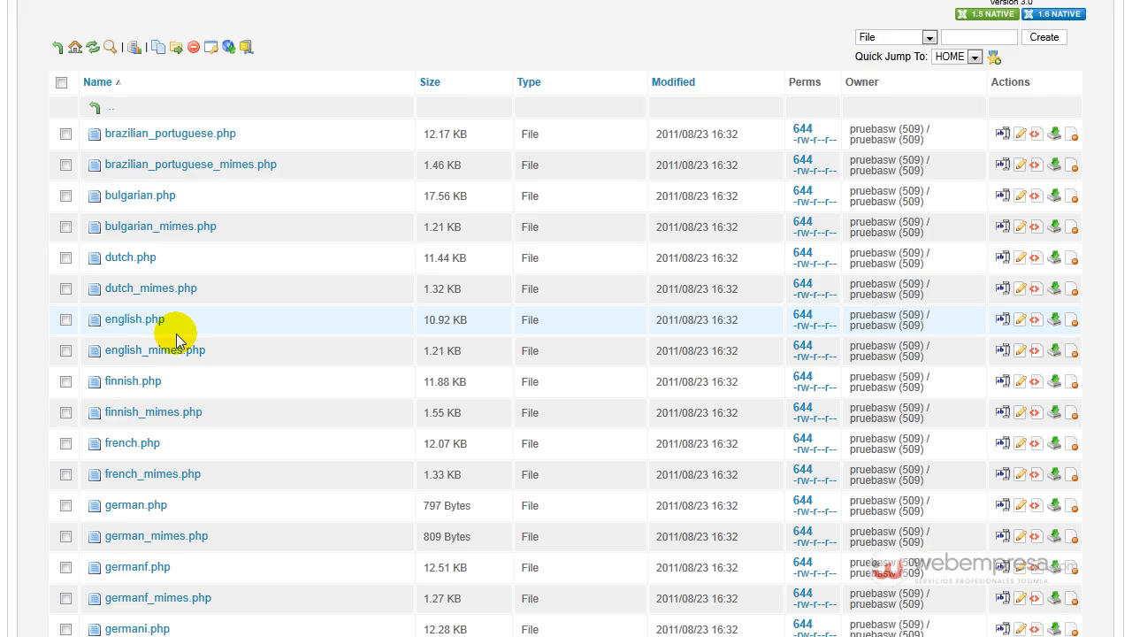
scroll(176, 340, "up", 3)
scroll(197, 367, "down", 2)
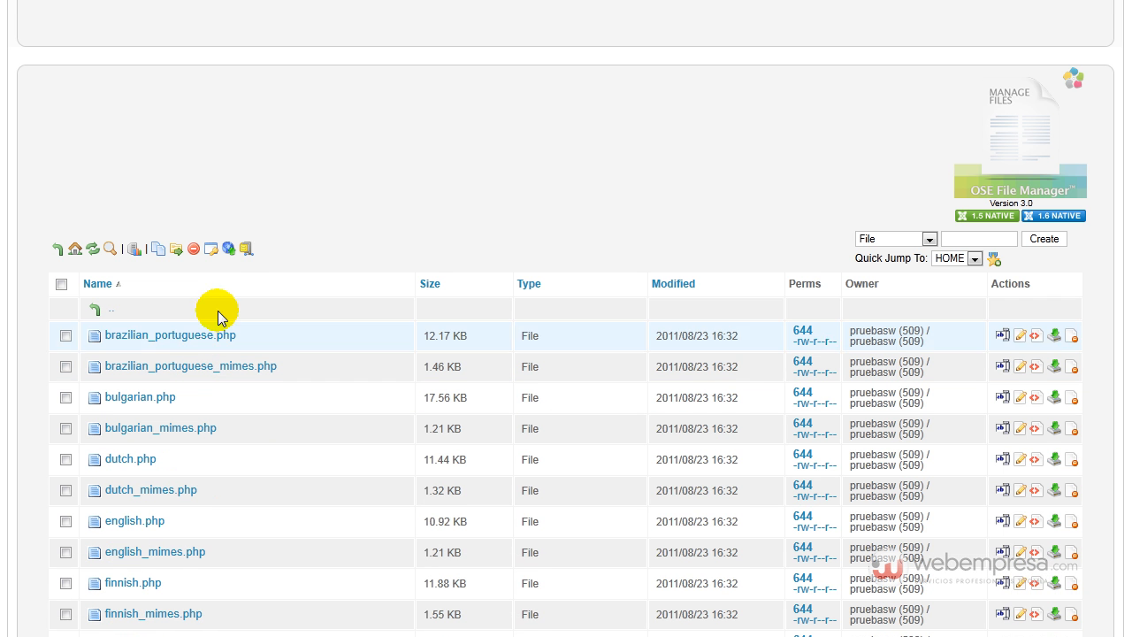
left_click(227, 249)
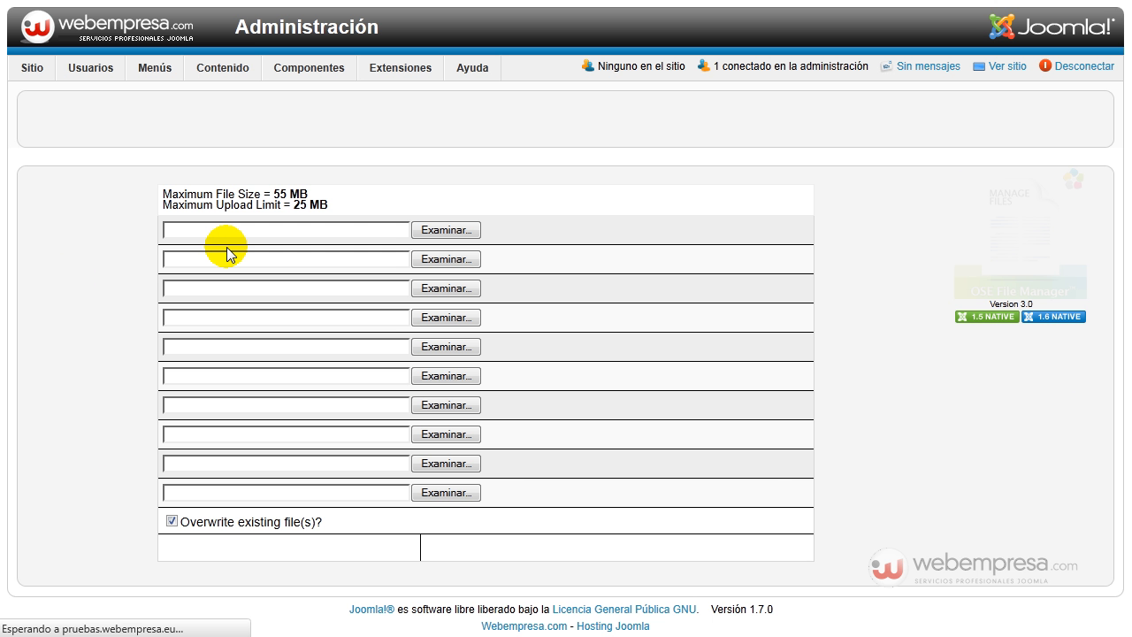
- Choose spanish.php from the OSE_FileManager_languages_es-ES_updated_3.0 folder as the first file to upload
left_click(444, 232)
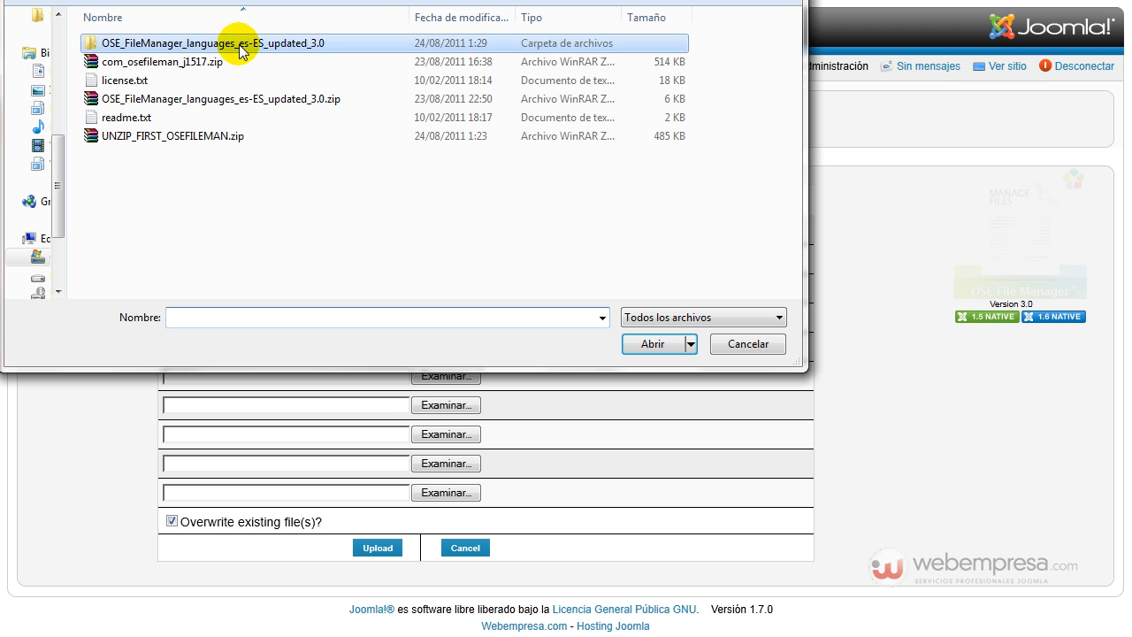
double_click(240, 44)
left_click(133, 44)
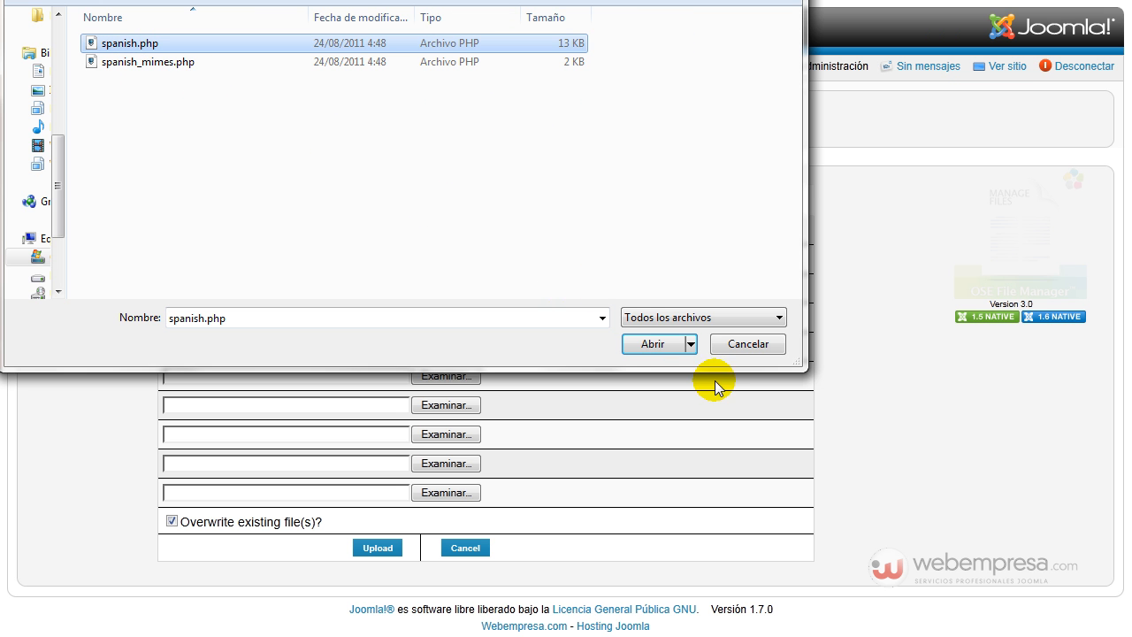
left_click(642, 344)
- Add spanish_mimes.php as the second file in the upload form and upload both Spanish files to the languages directory
left_click(435, 263)
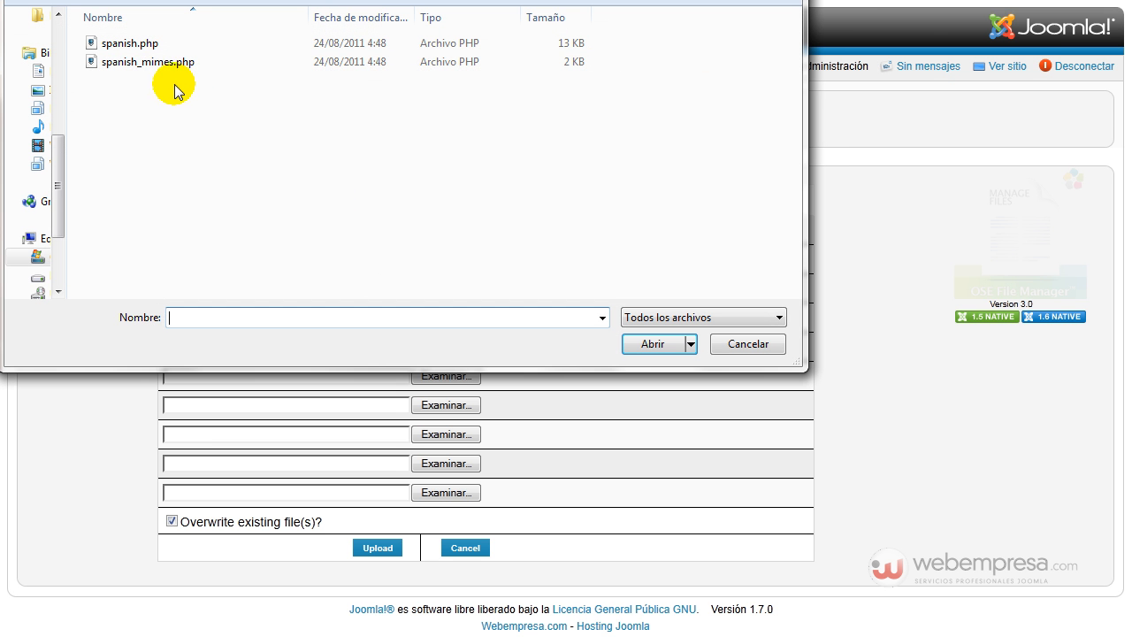
left_click(155, 62)
left_click(661, 343)
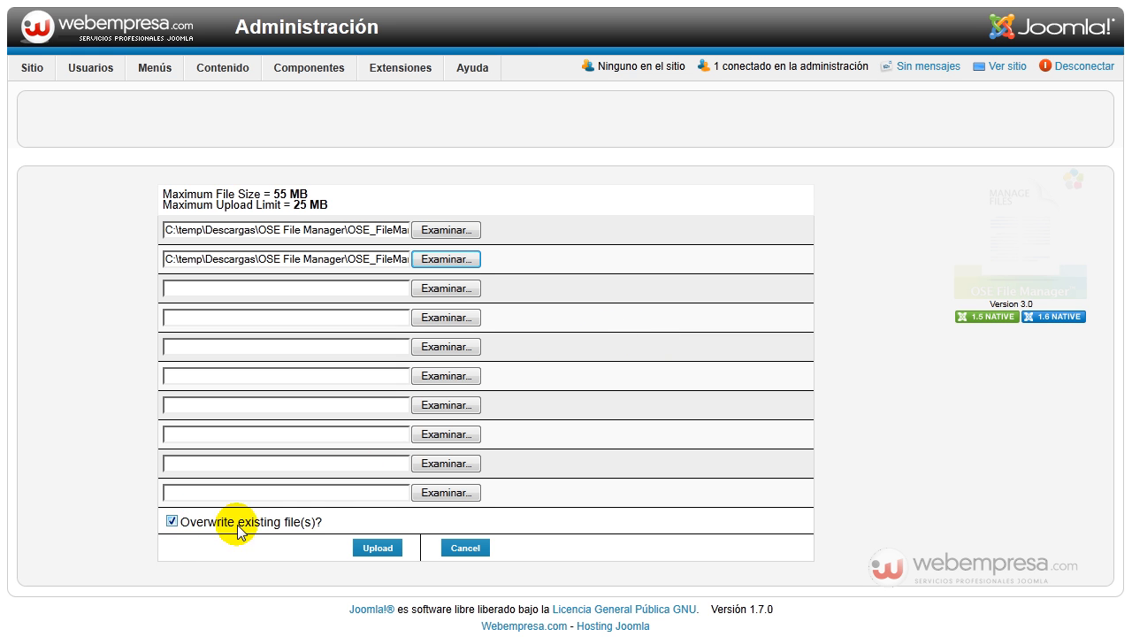
left_click(378, 549)
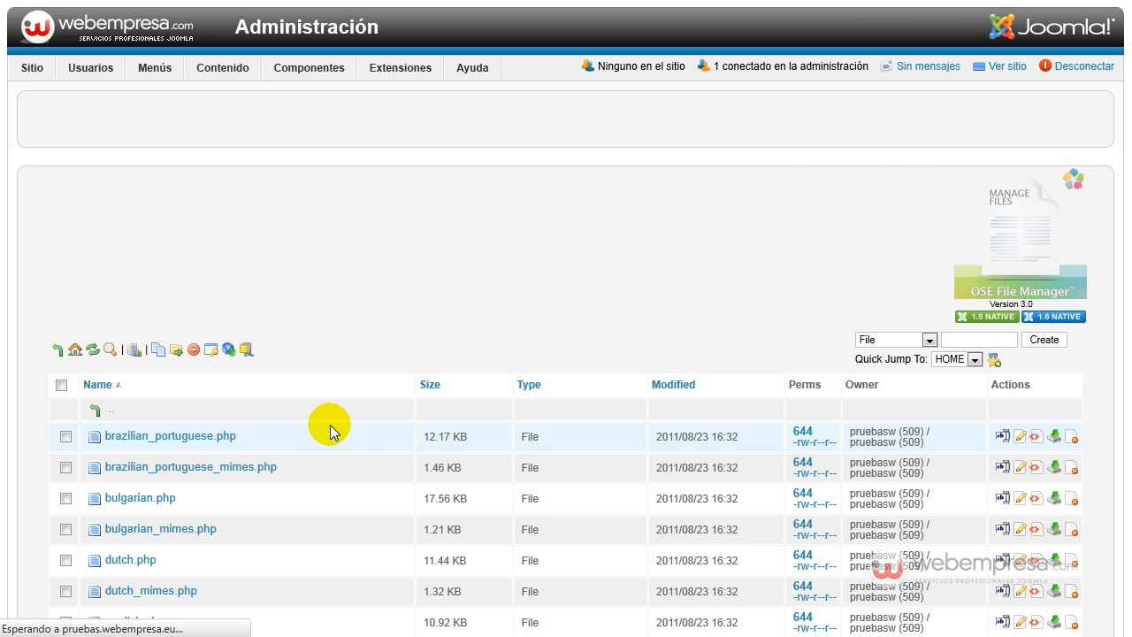
- Locate the uploaded Spanish files in the languages directory and open spanish.php in the file editor
scroll(292, 380, "down", 10)
scroll(294, 386, "down", 5)
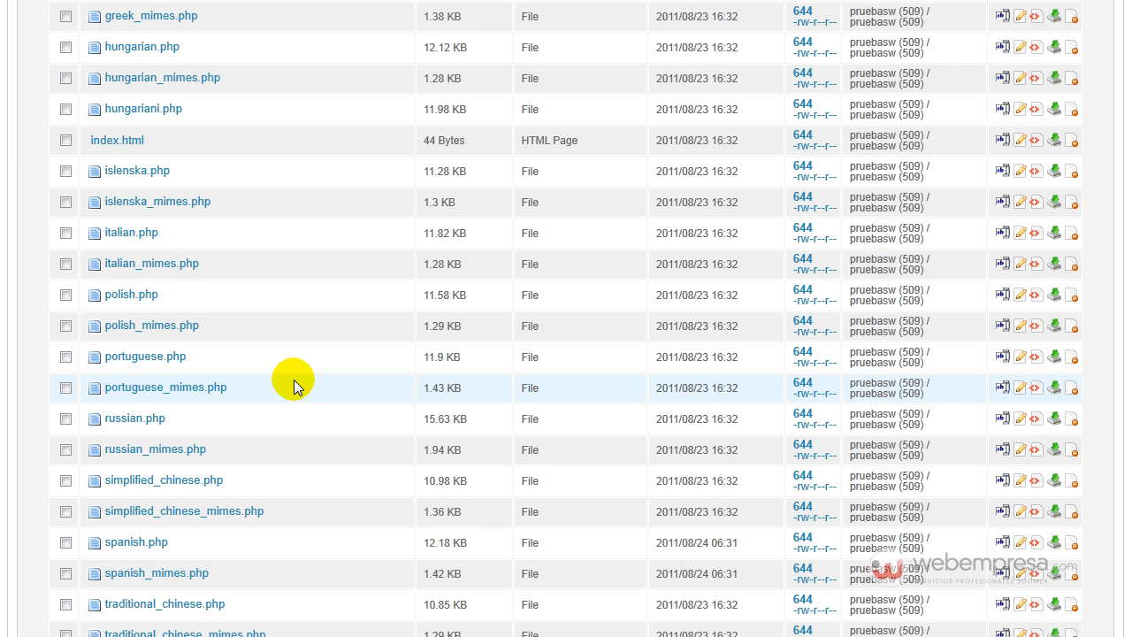
scroll(294, 385, "up", 6)
scroll(294, 378, "up", 7)
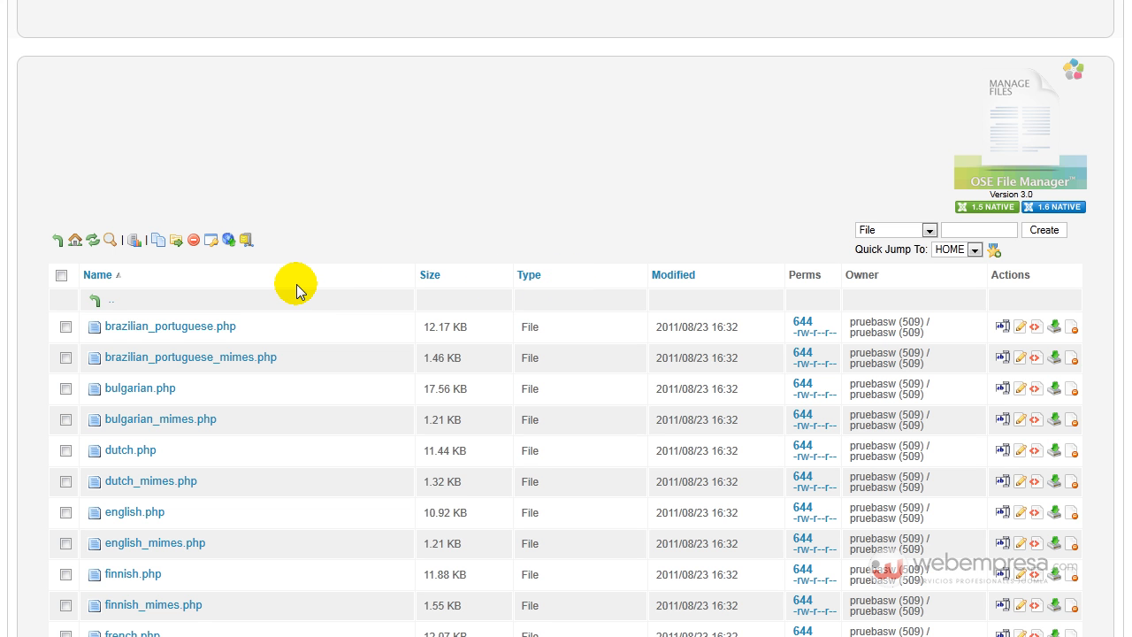
left_click(151, 455)
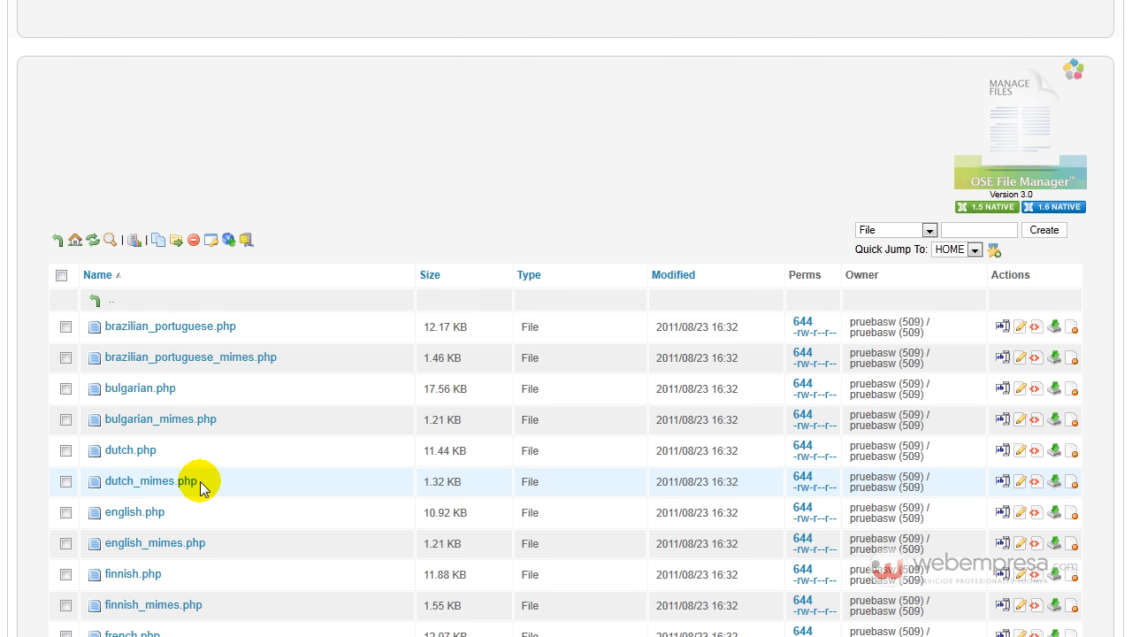
scroll(200, 481, "down", 12)
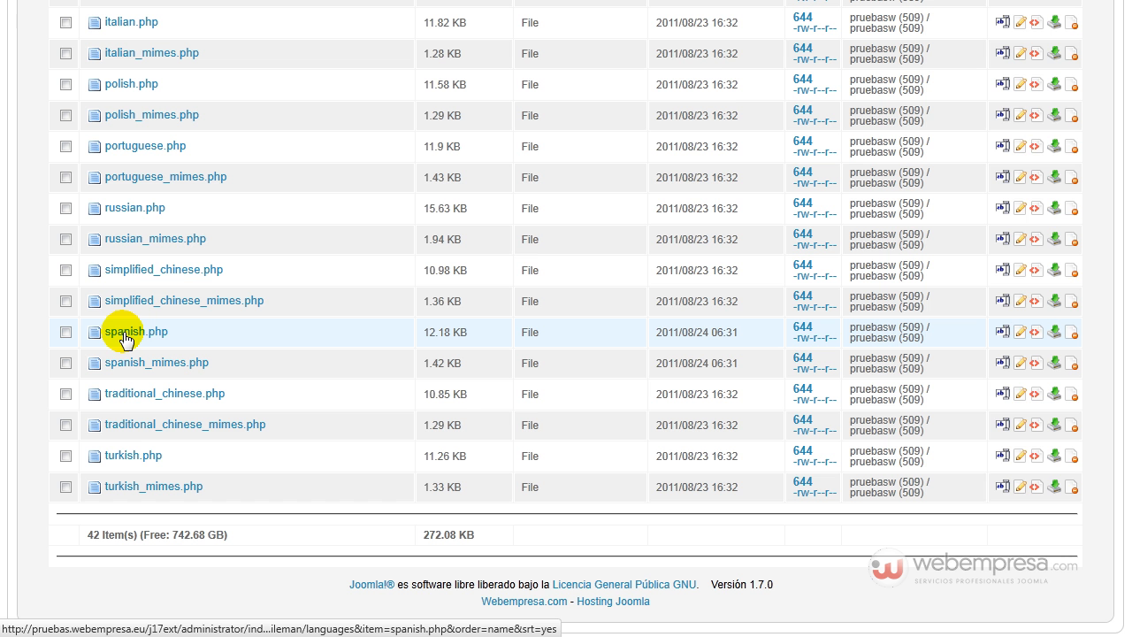
left_click(122, 334)
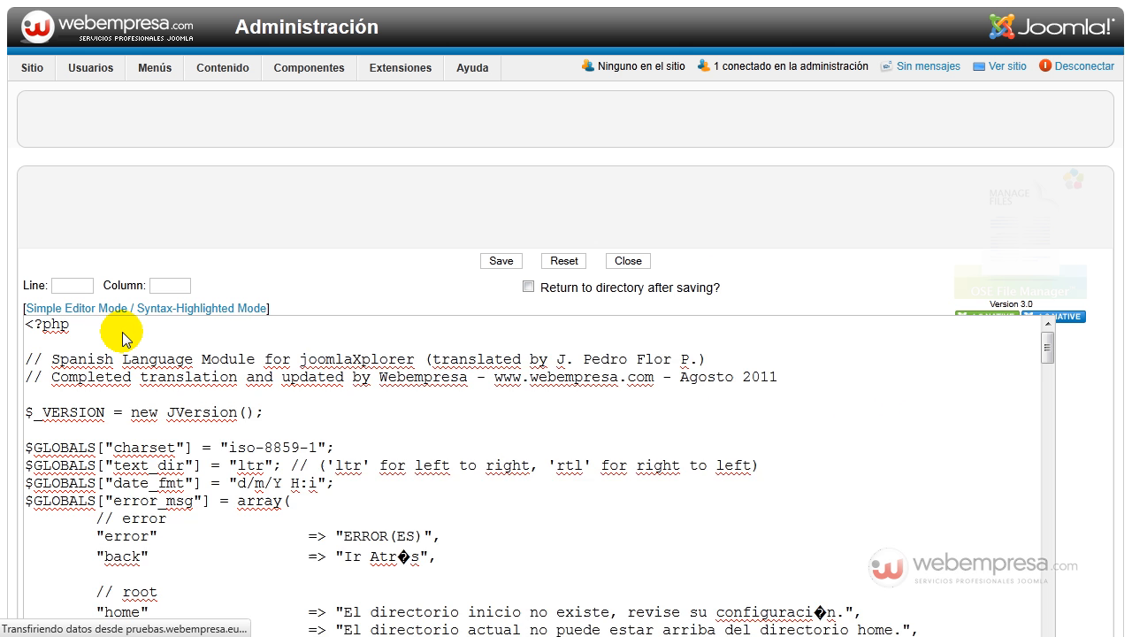
- Read through the translated strings in spanish.php from start to end and close the file without saving
scroll(368, 250, "down", 3)
scroll(375, 251, "up", 1)
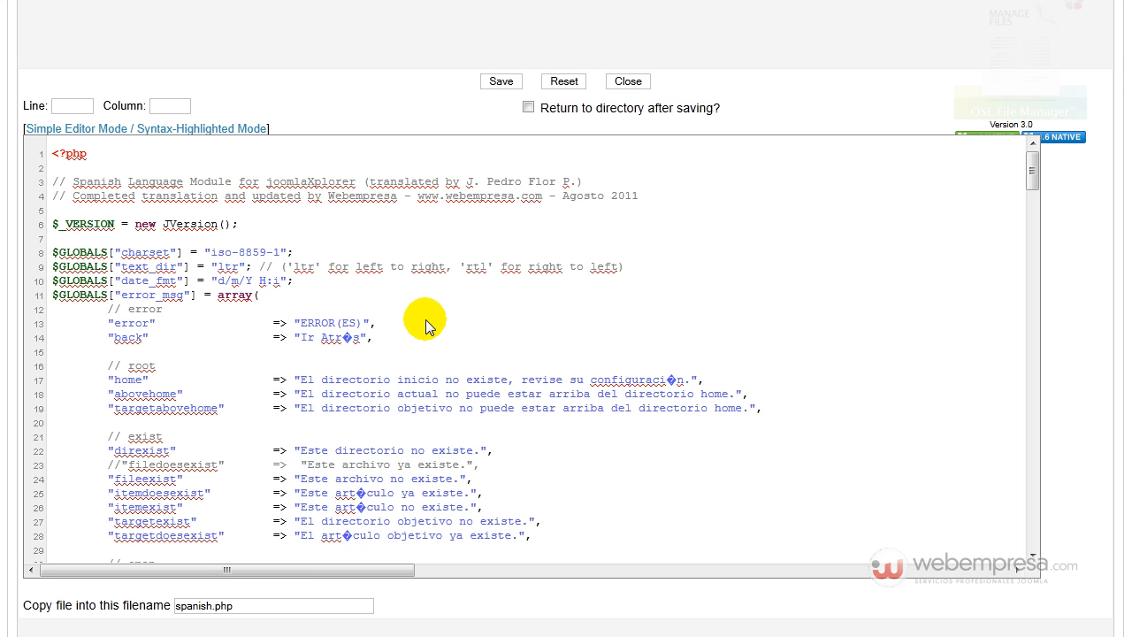
left_click(397, 330)
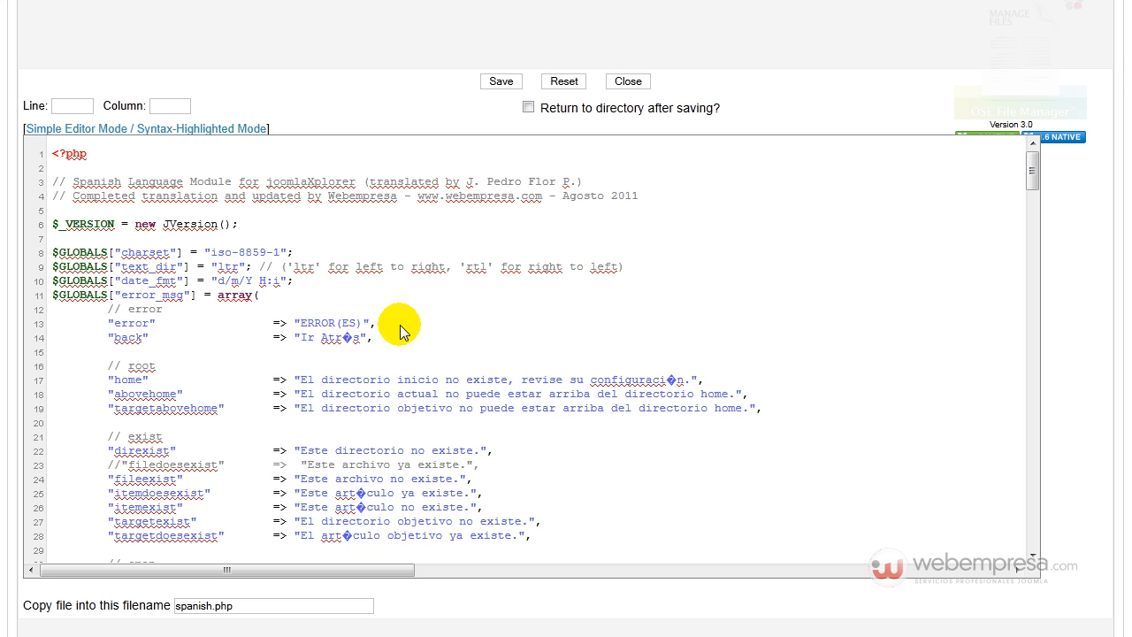
scroll(400, 329, "down", 14)
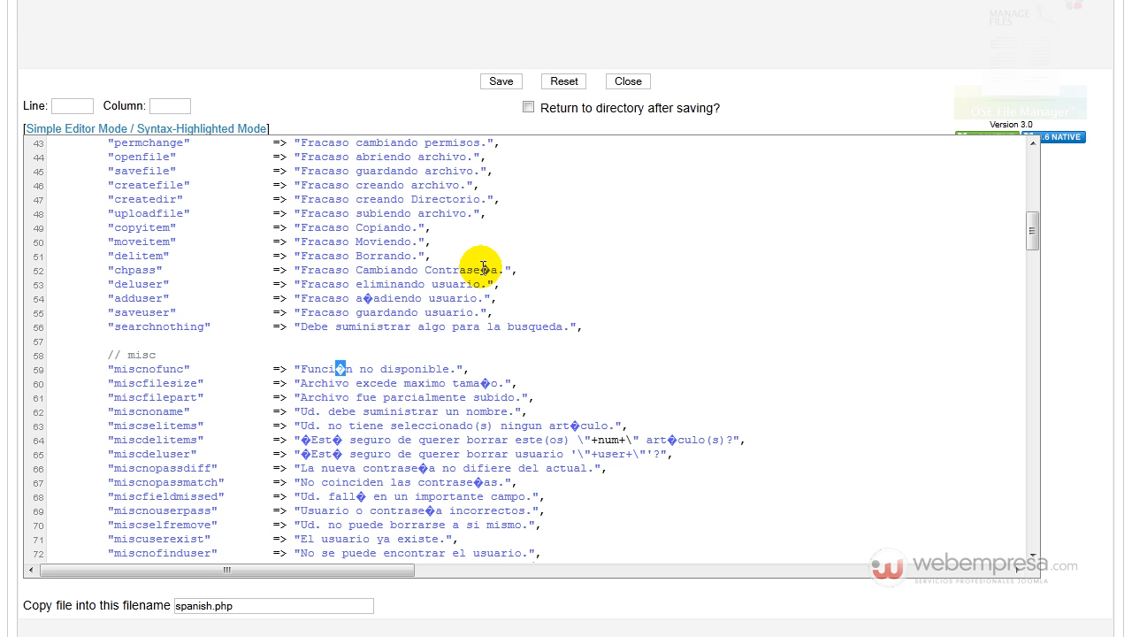
scroll(386, 370, "down", 7)
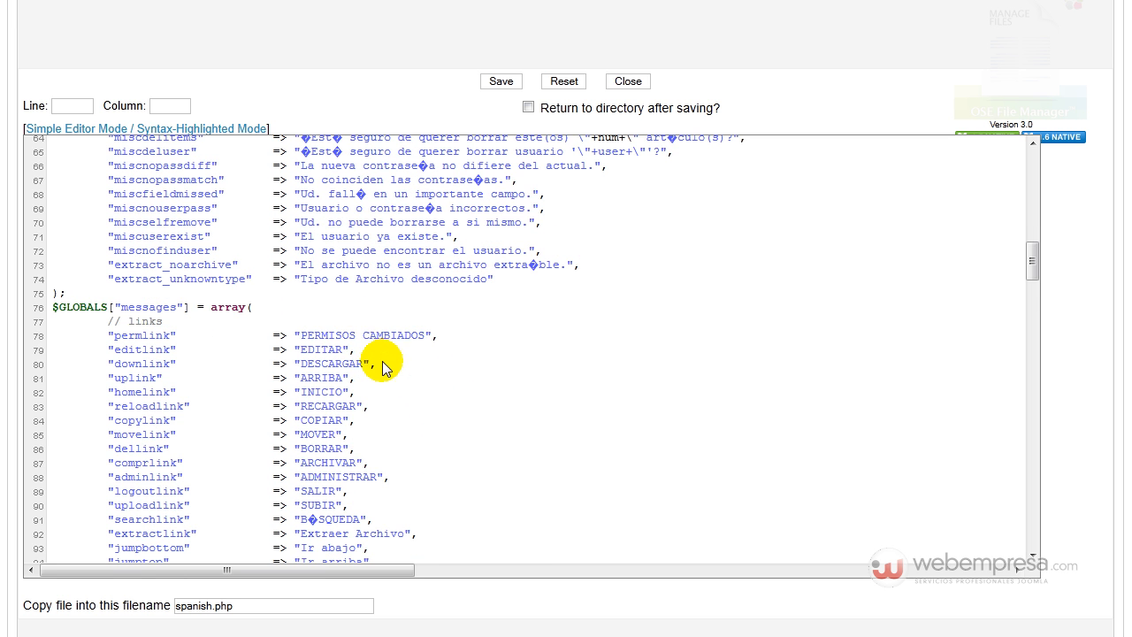
scroll(382, 365, "down", 20)
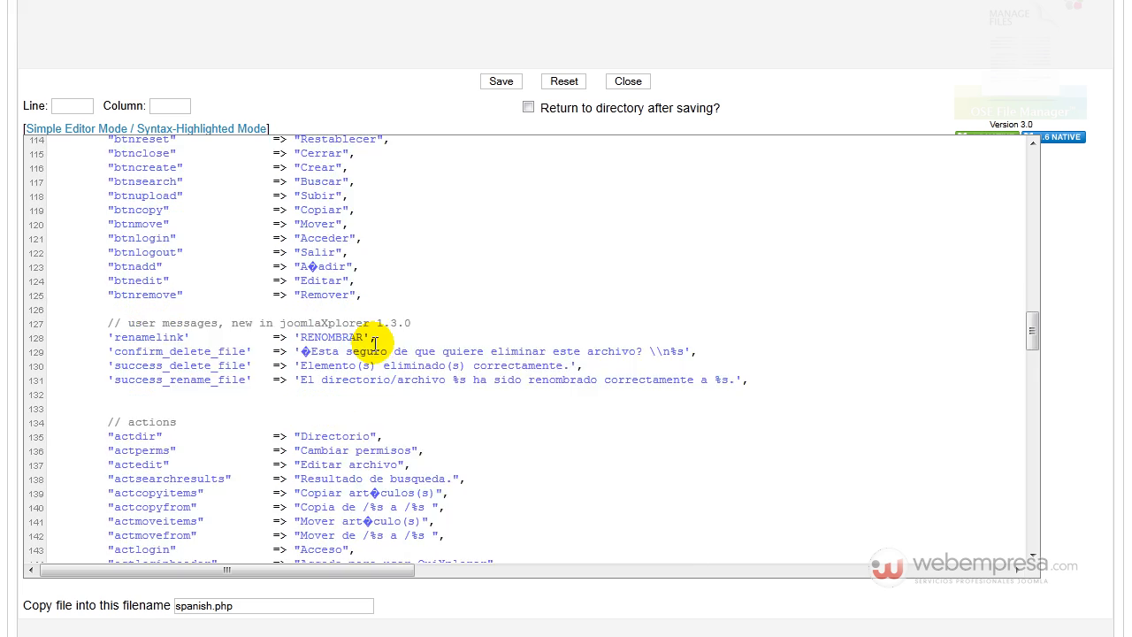
scroll(373, 349, "down", 20)
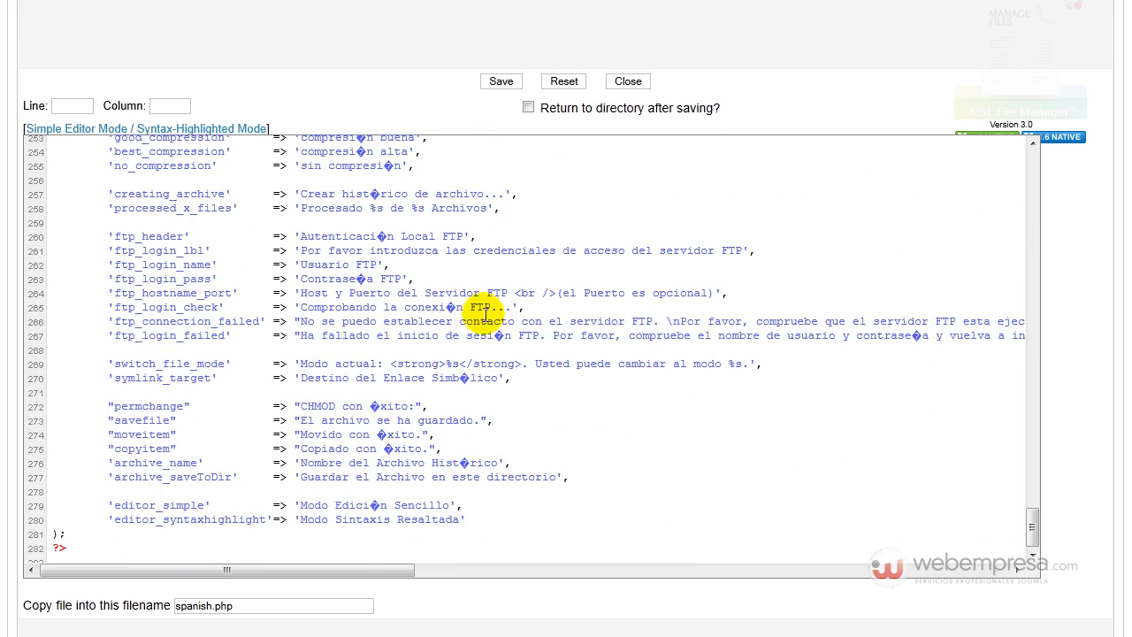
scroll(452, 218, "up", 20)
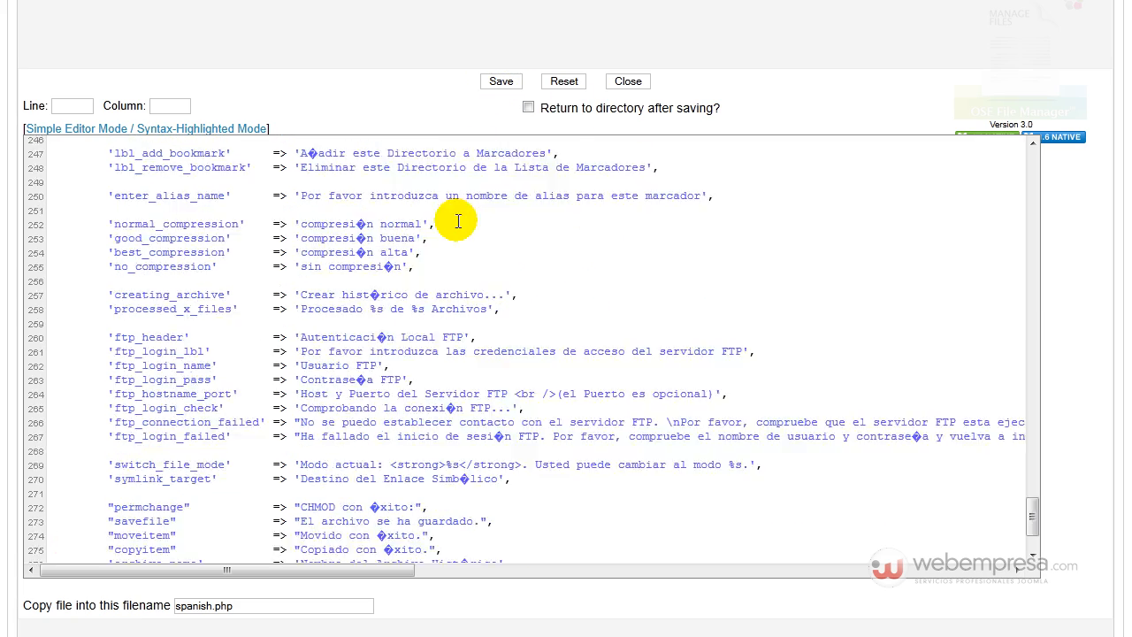
scroll(458, 219, "up", 20)
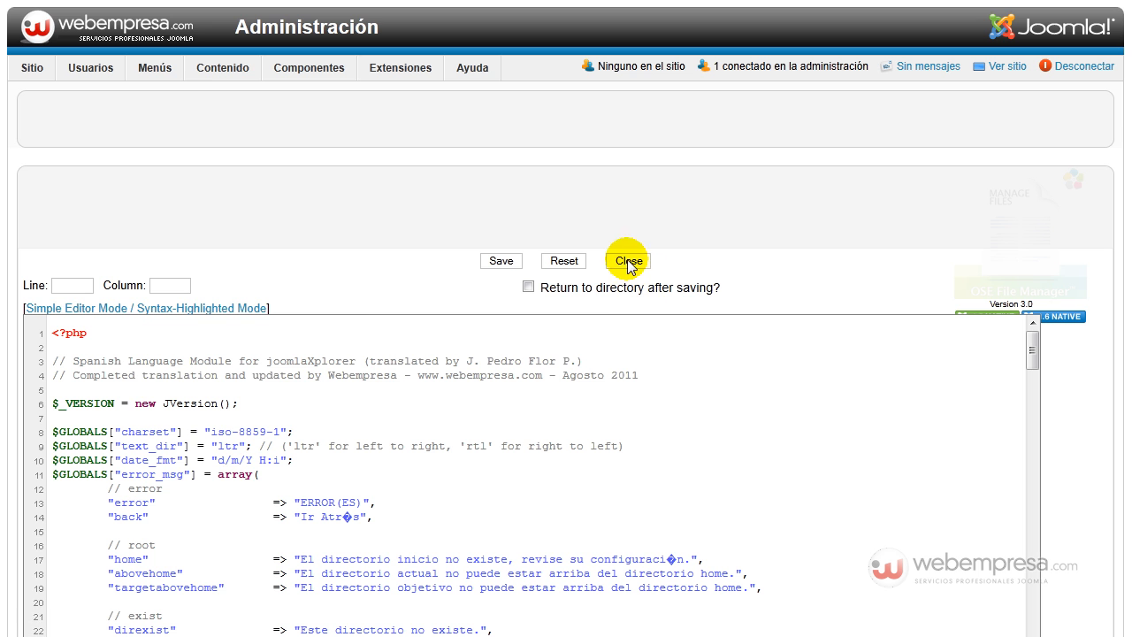
left_click(627, 262)
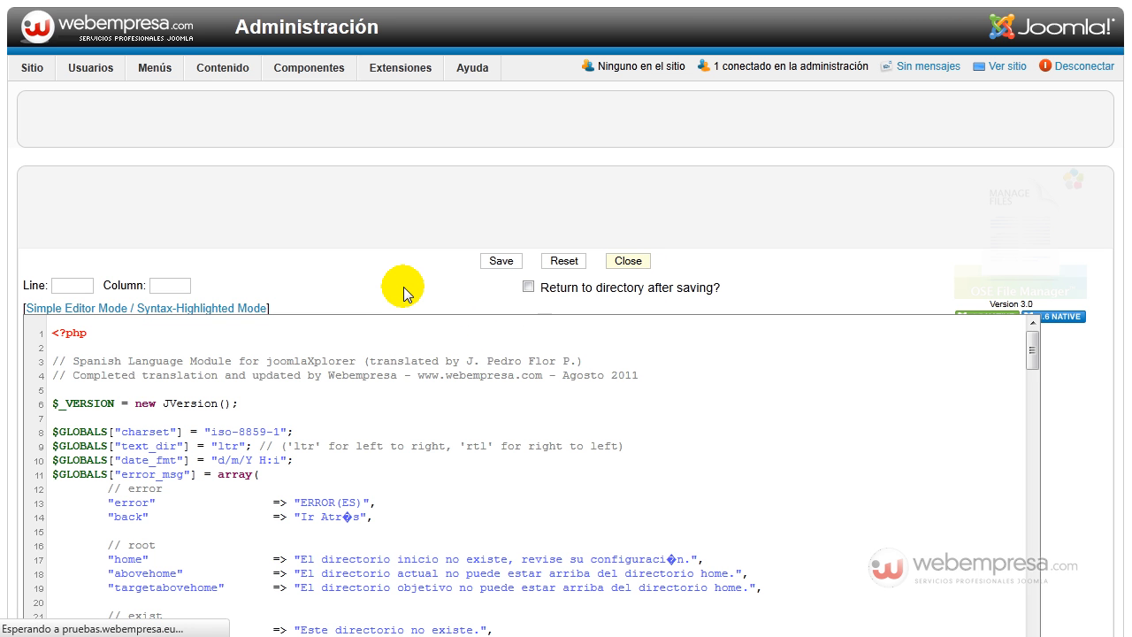
- Upload the archive OSE_FileManager_languages_es-ES_updated_3.0.zip from the OSE File Manager download folder to the languages directory
scroll(395, 283, "down", 3)
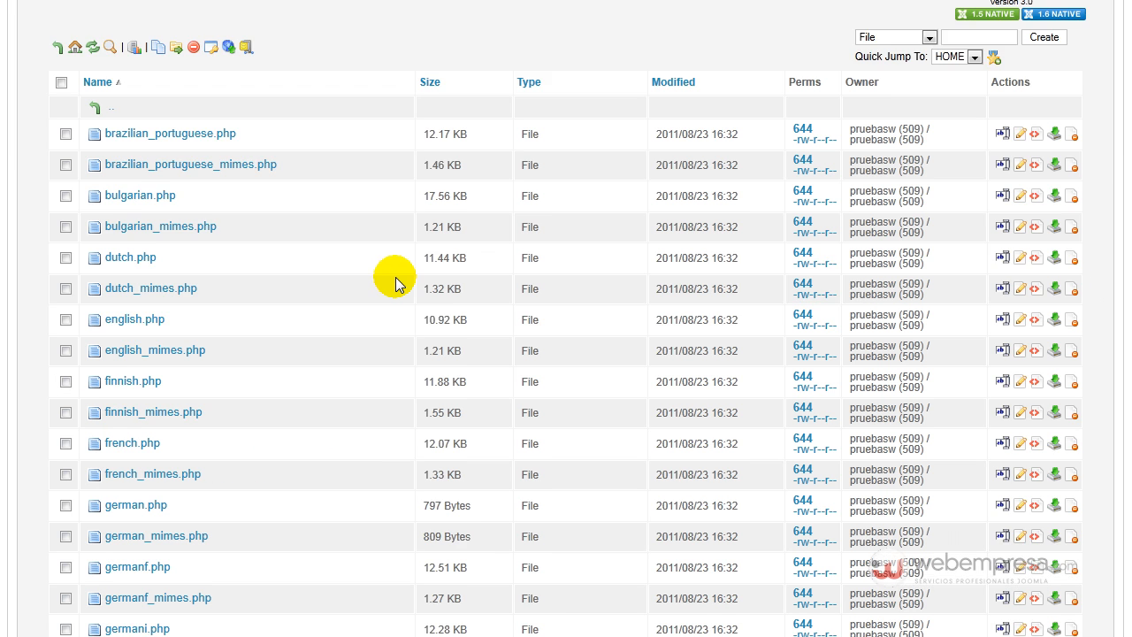
scroll(389, 274, "down", 10)
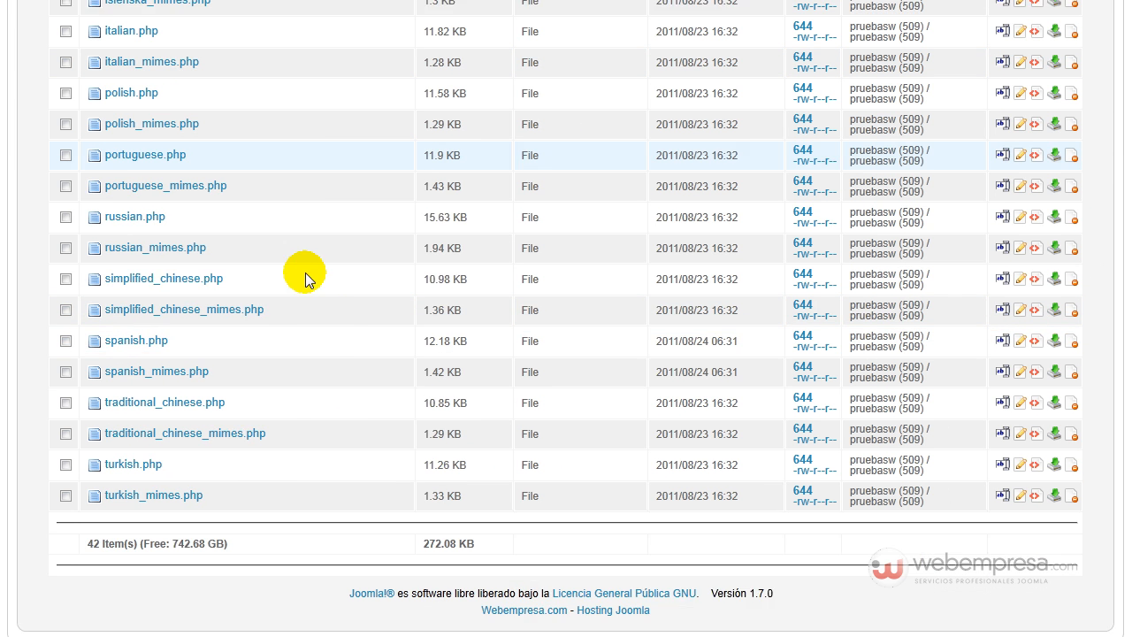
scroll(343, 254, "up", 9)
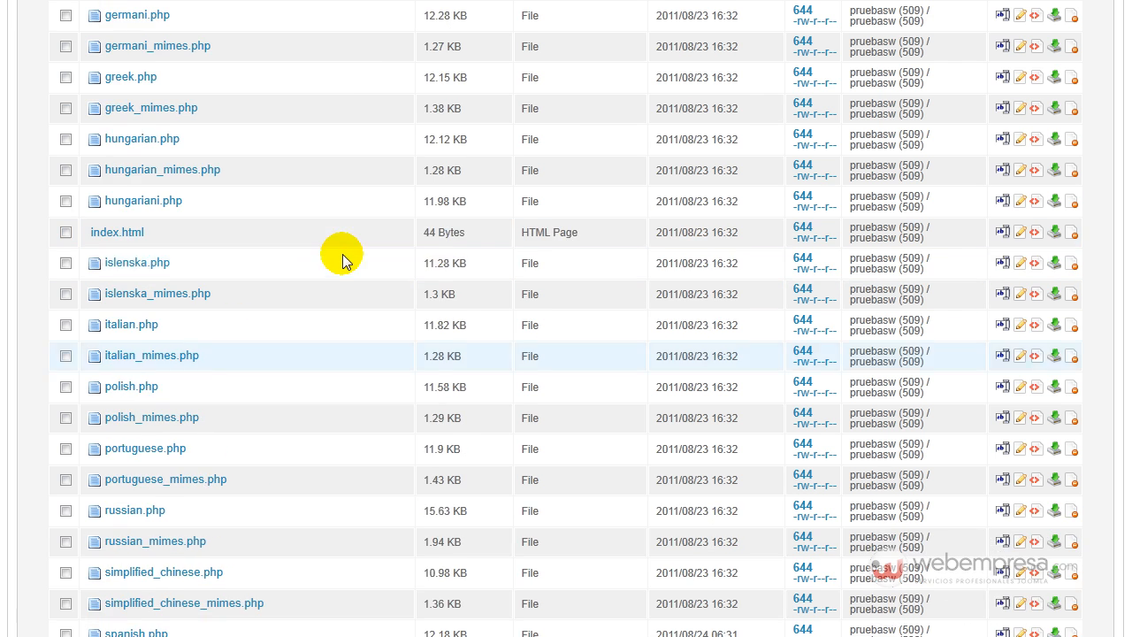
scroll(342, 253, "up", 3)
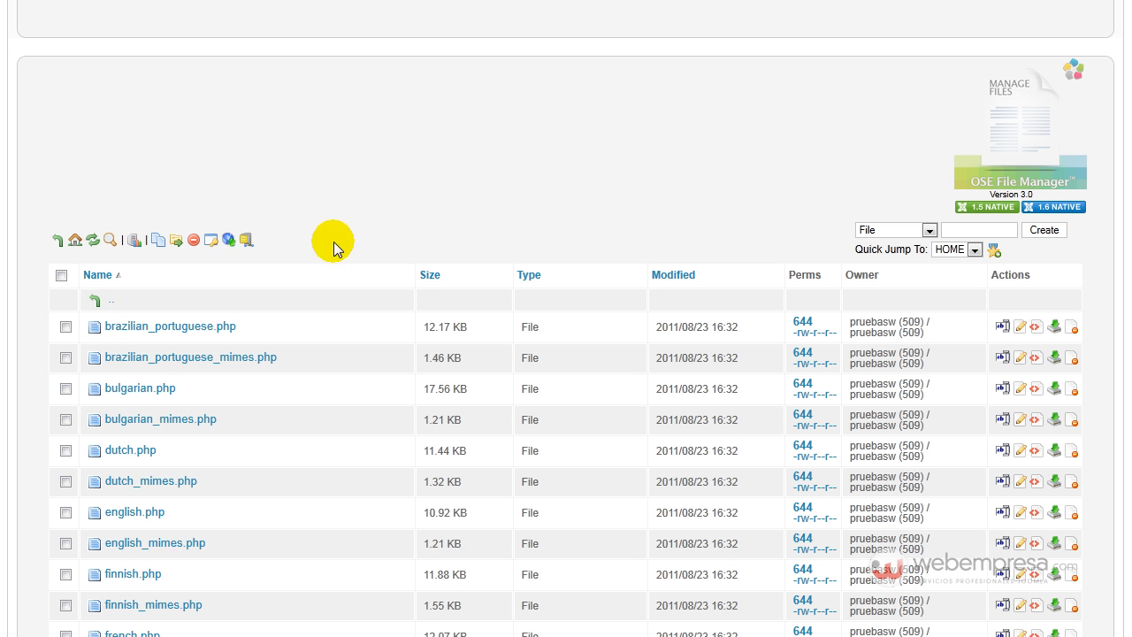
left_click(227, 241)
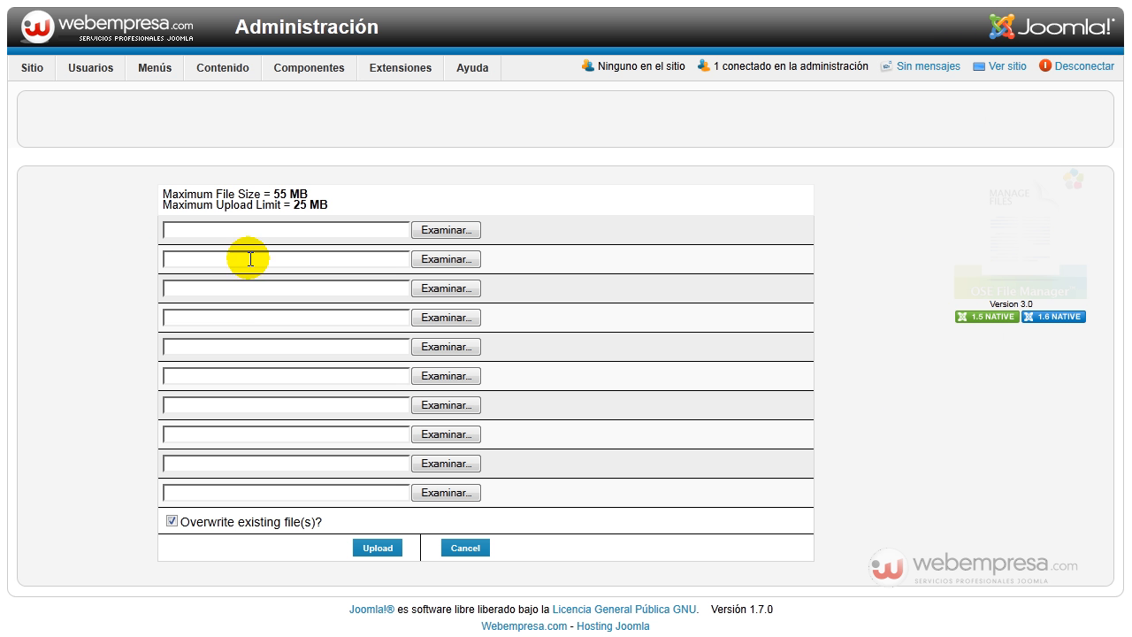
left_click(426, 233)
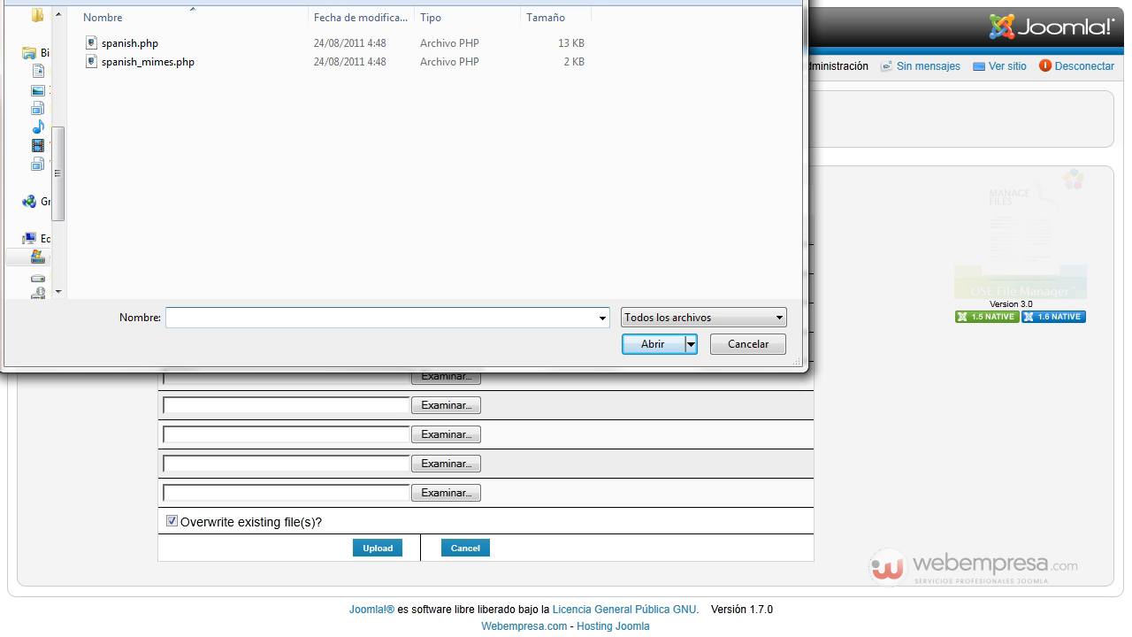
left_click(291, 1)
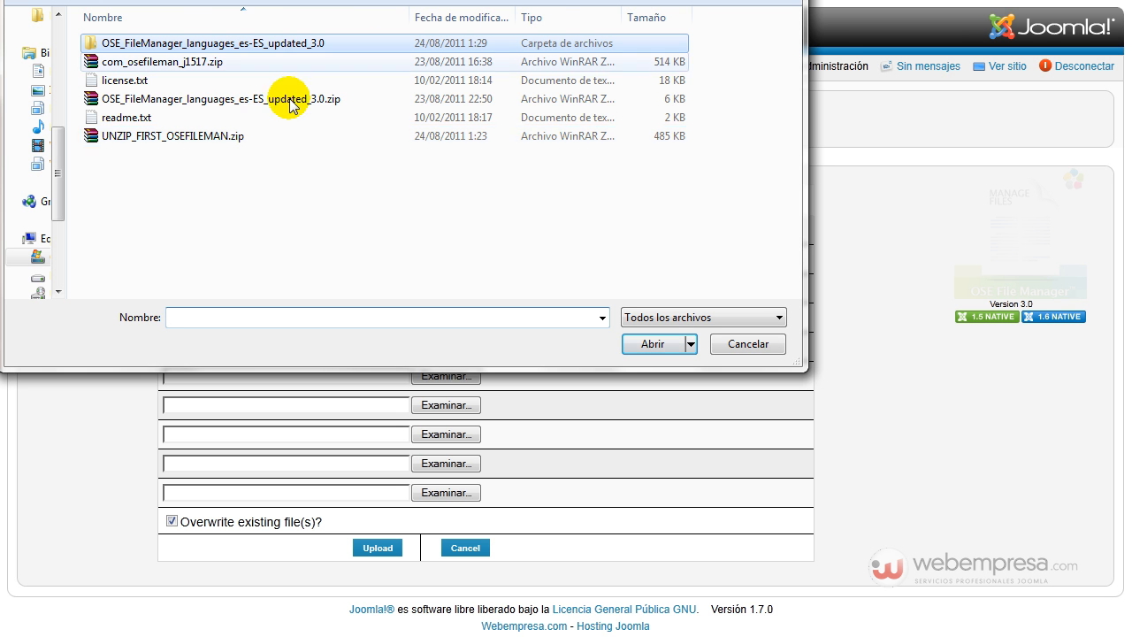
left_click(164, 100)
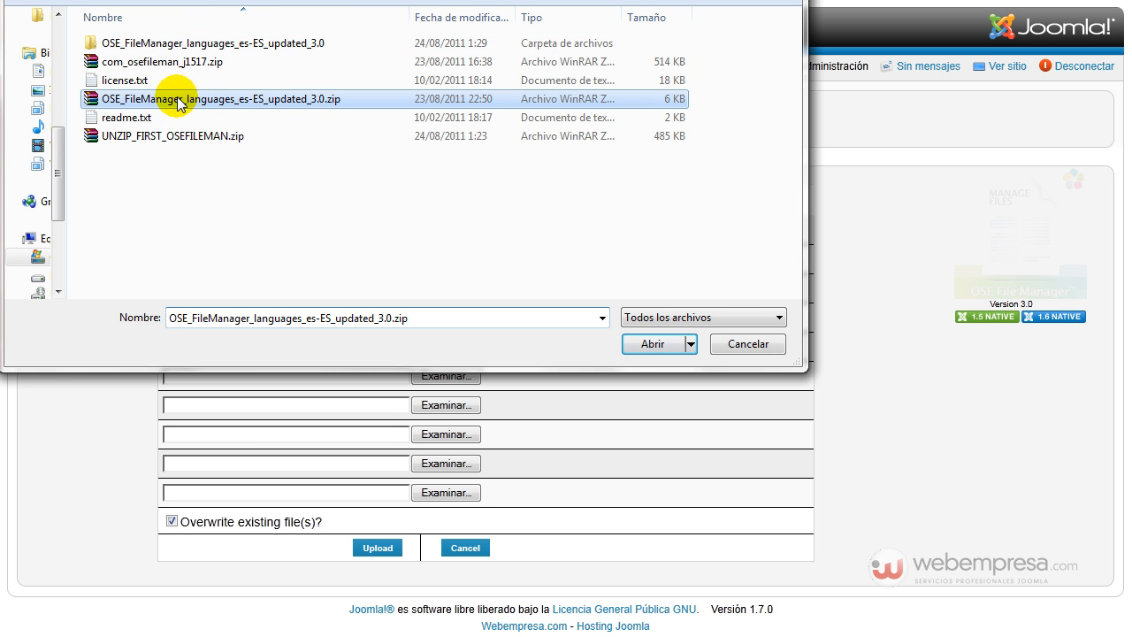
left_click(656, 344)
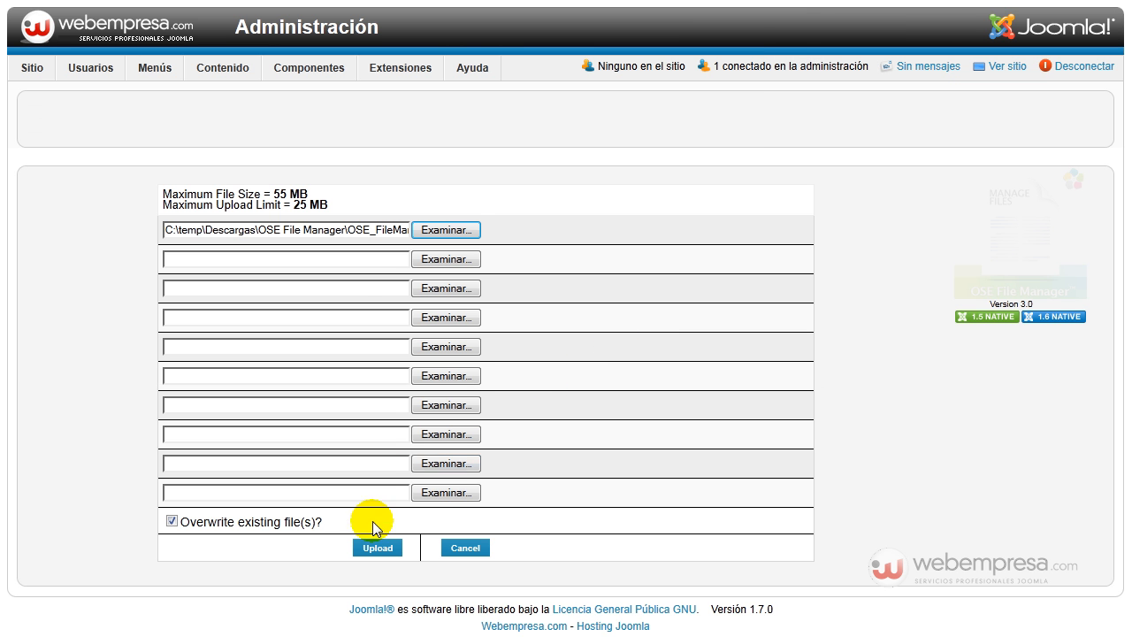
left_click(379, 548)
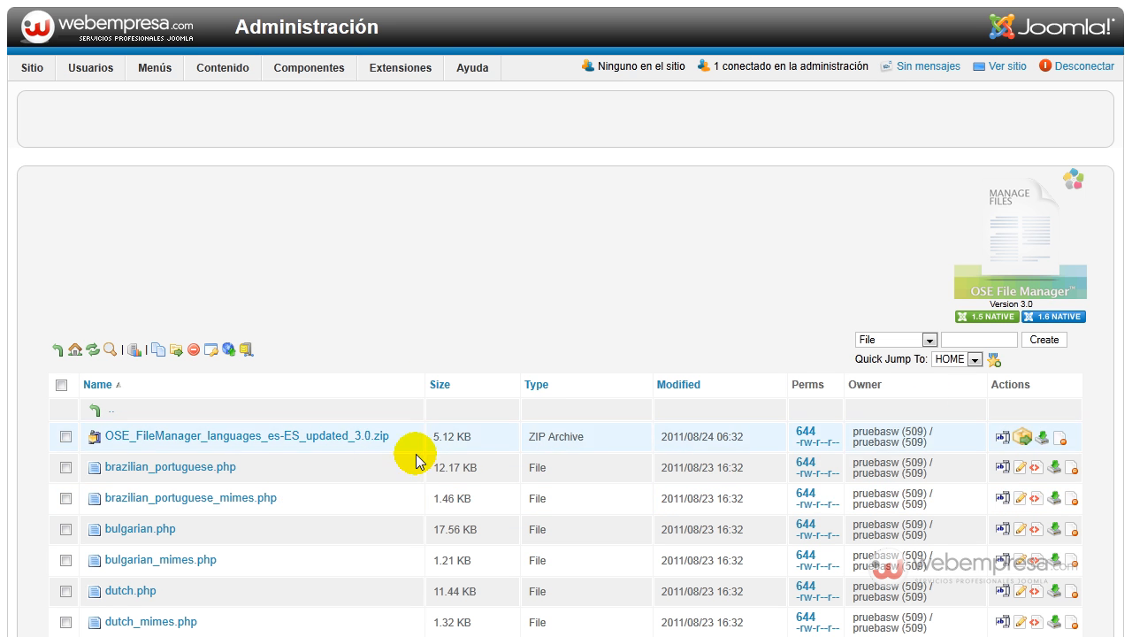
- Extract OSE_FileManager_languages_es-ES_updated_3.0.zip in the languages directory, accept overwriting, and check the Spanish files in the list
left_click(1022, 438)
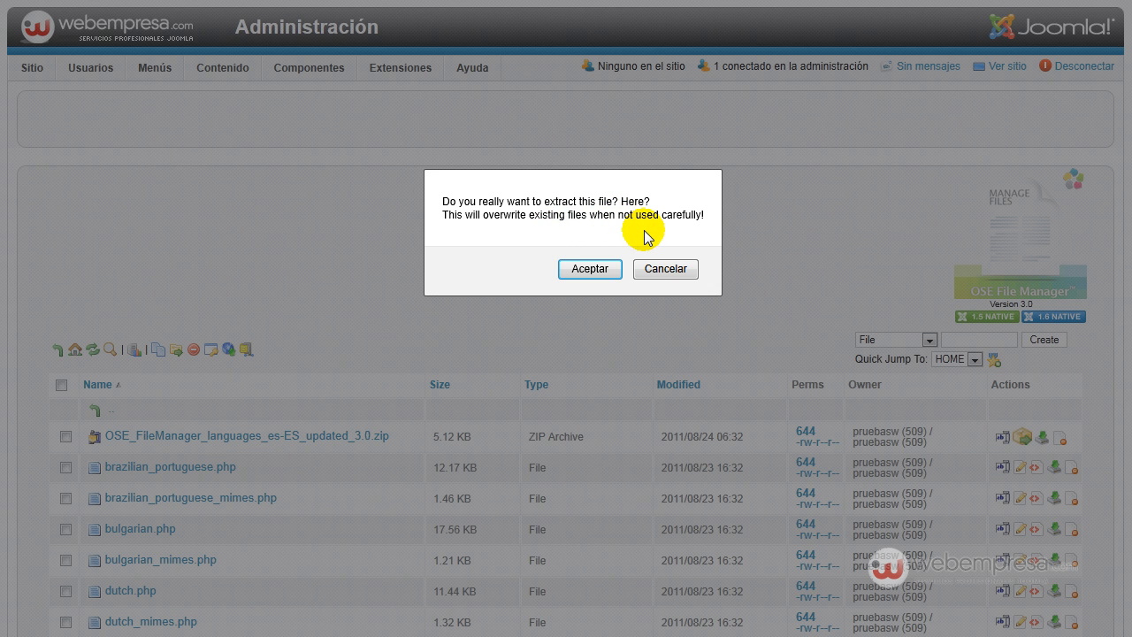
left_click(589, 269)
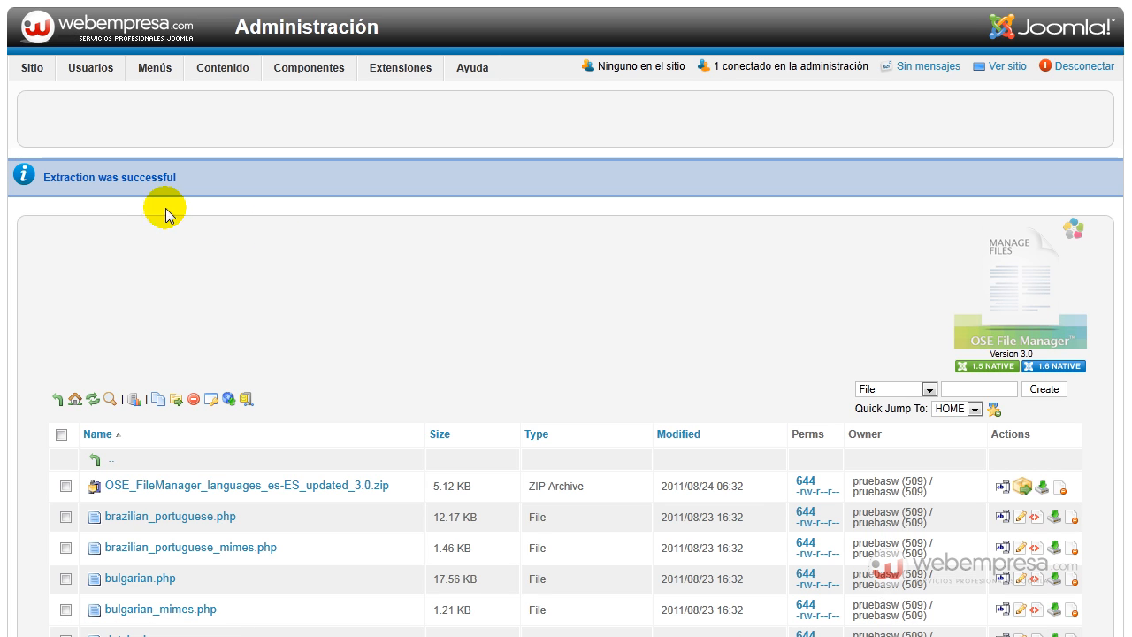
scroll(305, 315, "down", 3)
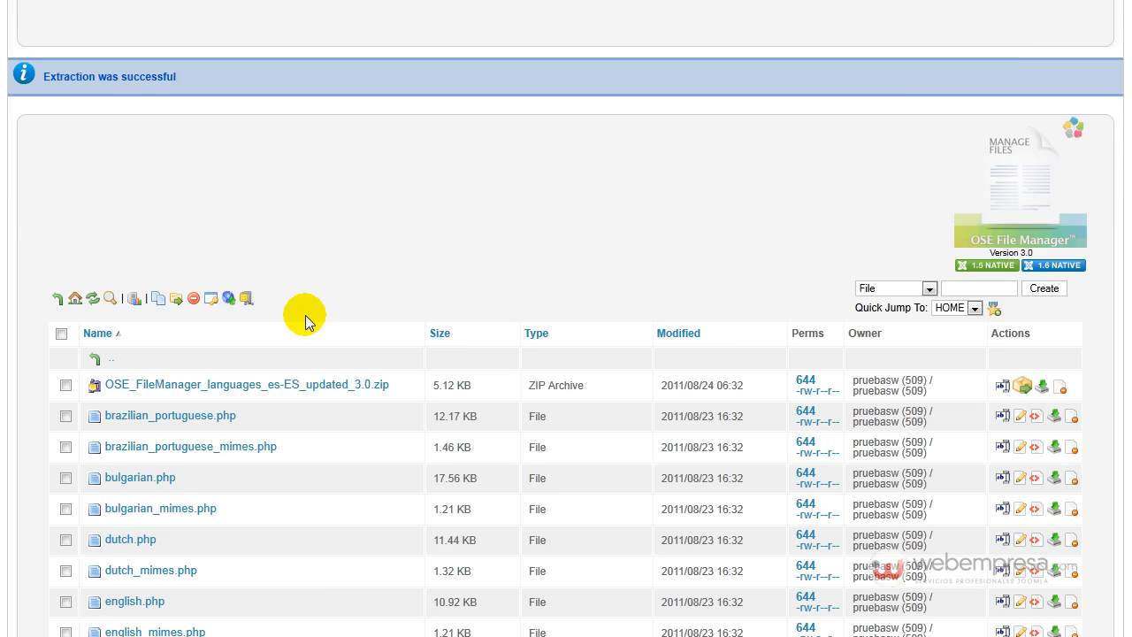
scroll(306, 313, "down", 9)
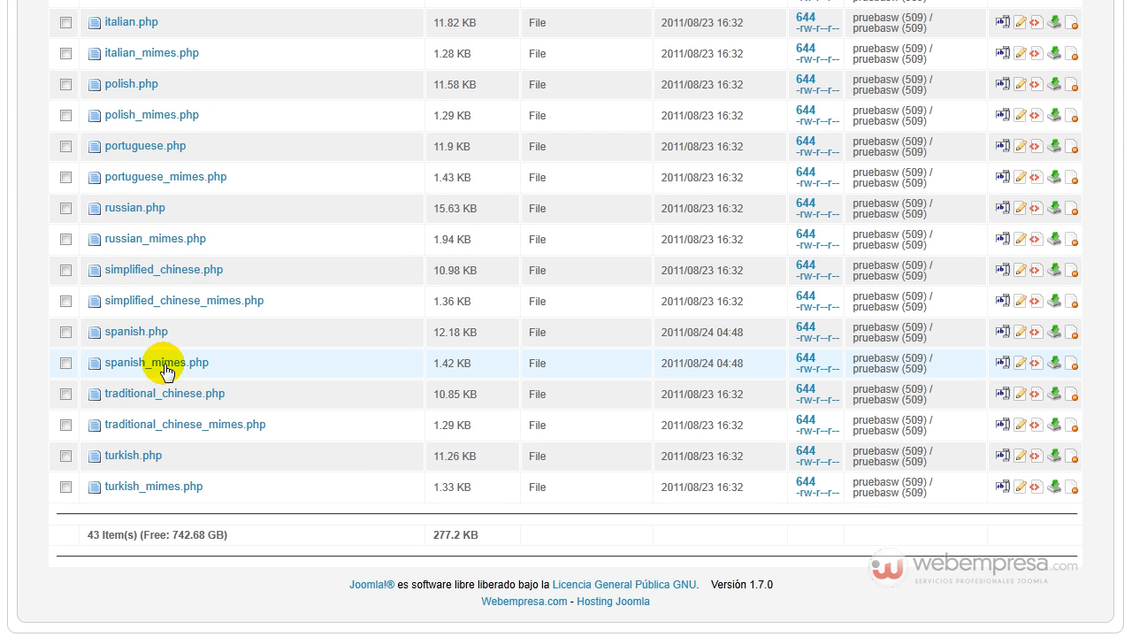
- Delete OSE_FileManager_languages_es-ES_updated_3.0.zip from the languages directory and look over the remaining files
scroll(220, 324, "up", 12)
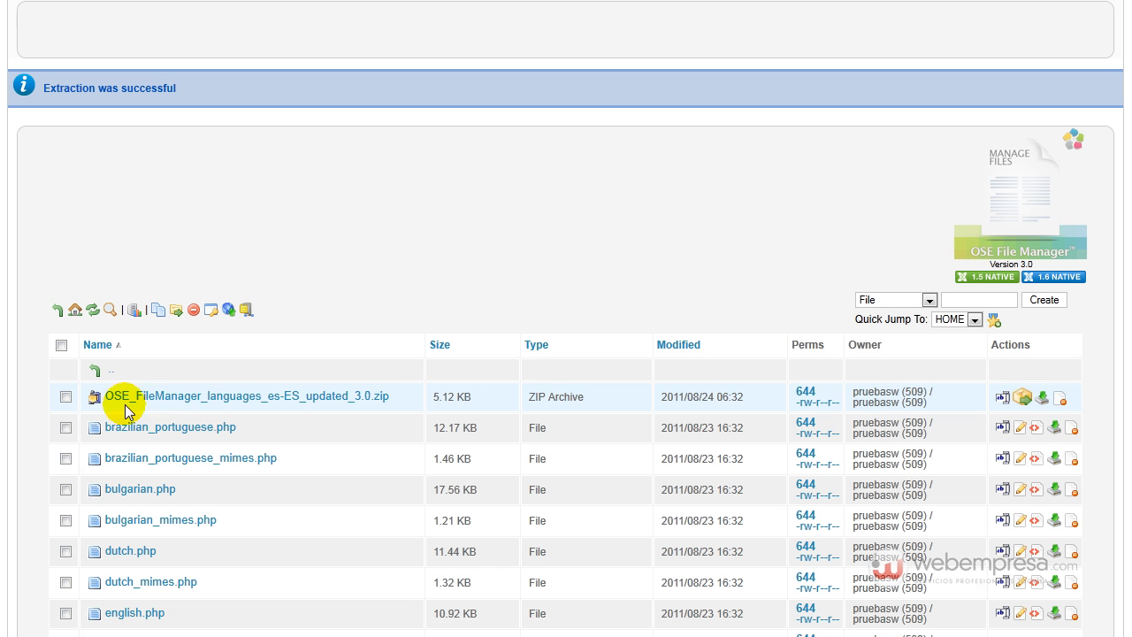
left_click(194, 310)
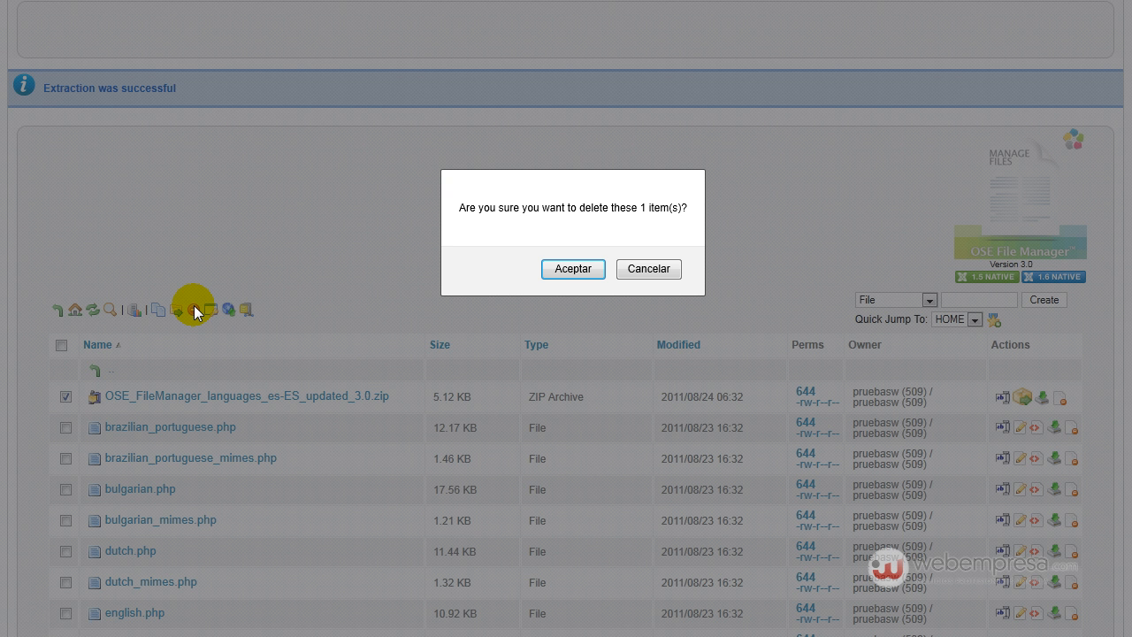
left_click(555, 268)
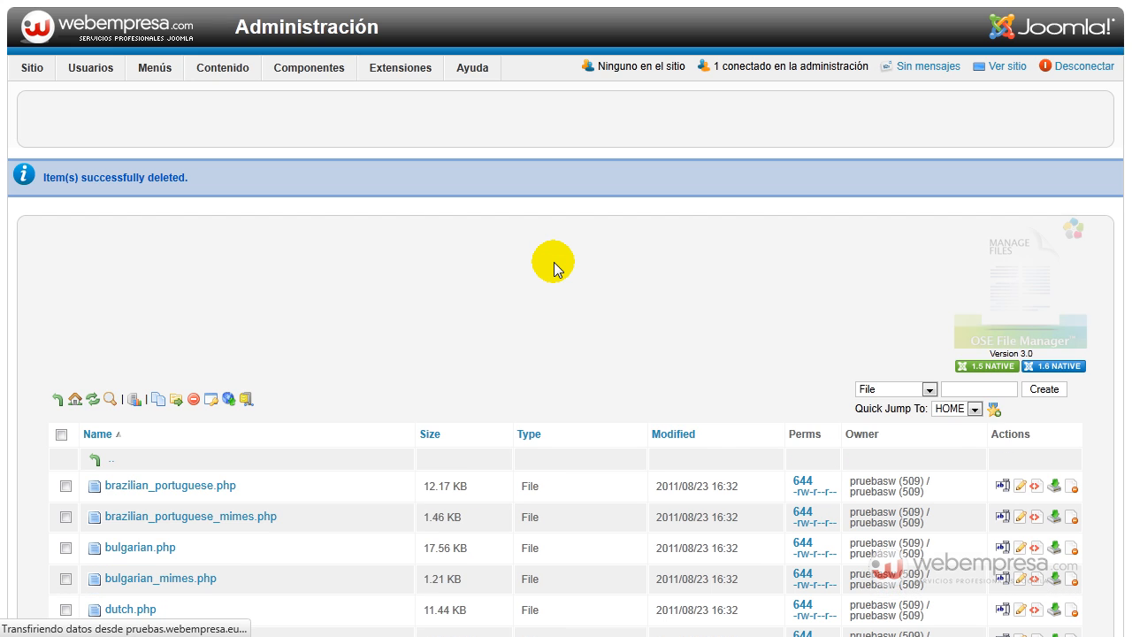
scroll(442, 329, "down", 4)
scroll(420, 328, "down", 2)
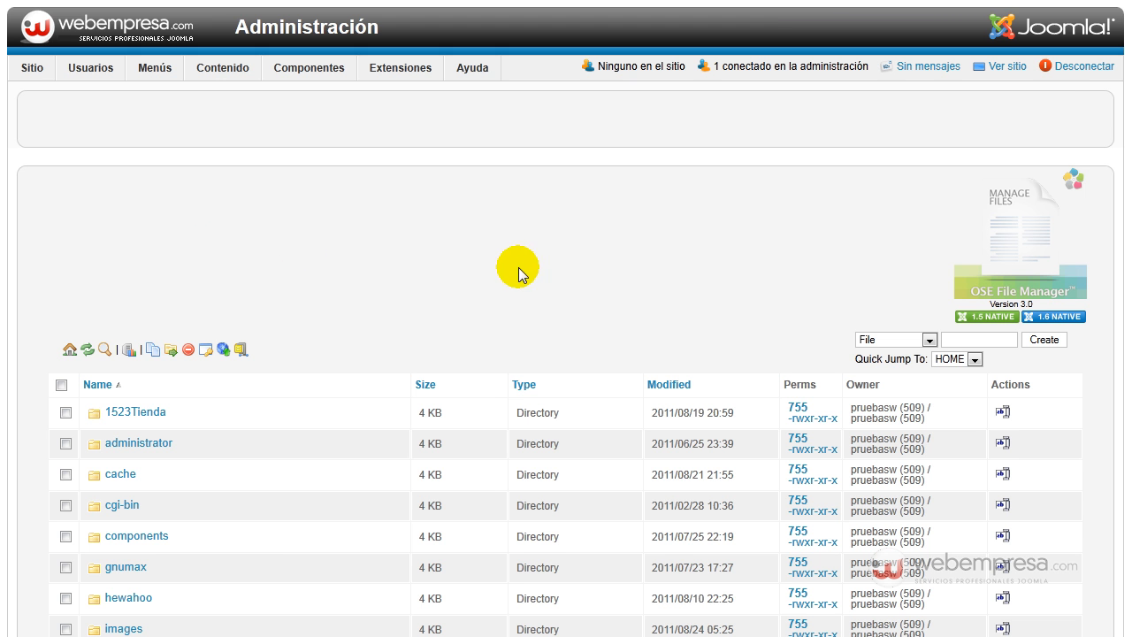
- Open the j17 directory from the home listing and look through its folders and files
scroll(508, 261, "down", 3)
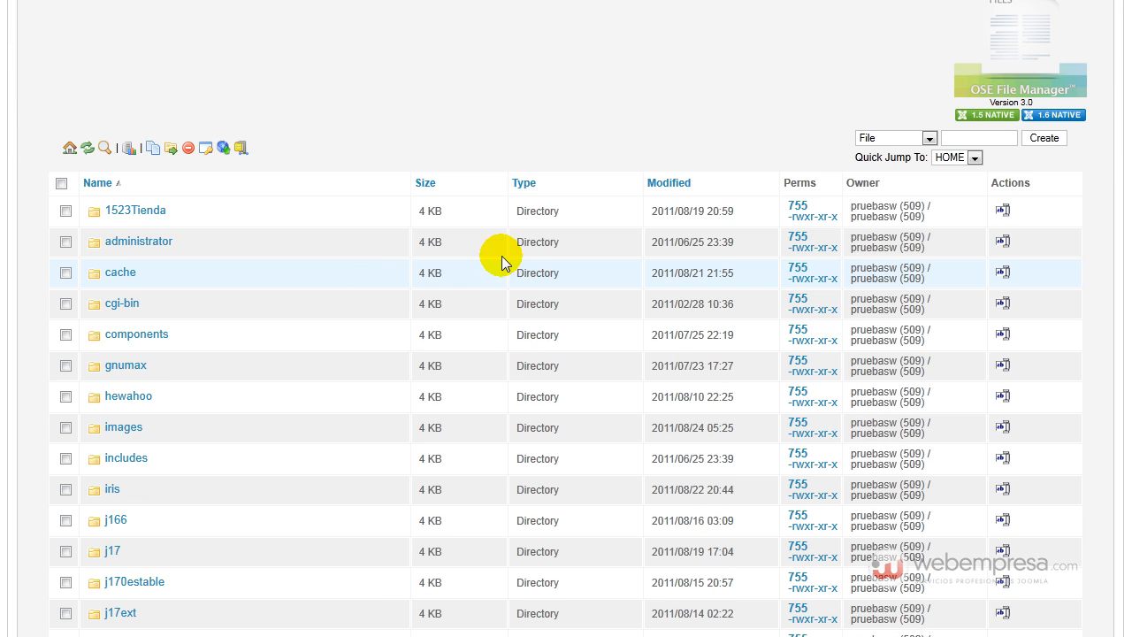
left_click(111, 549)
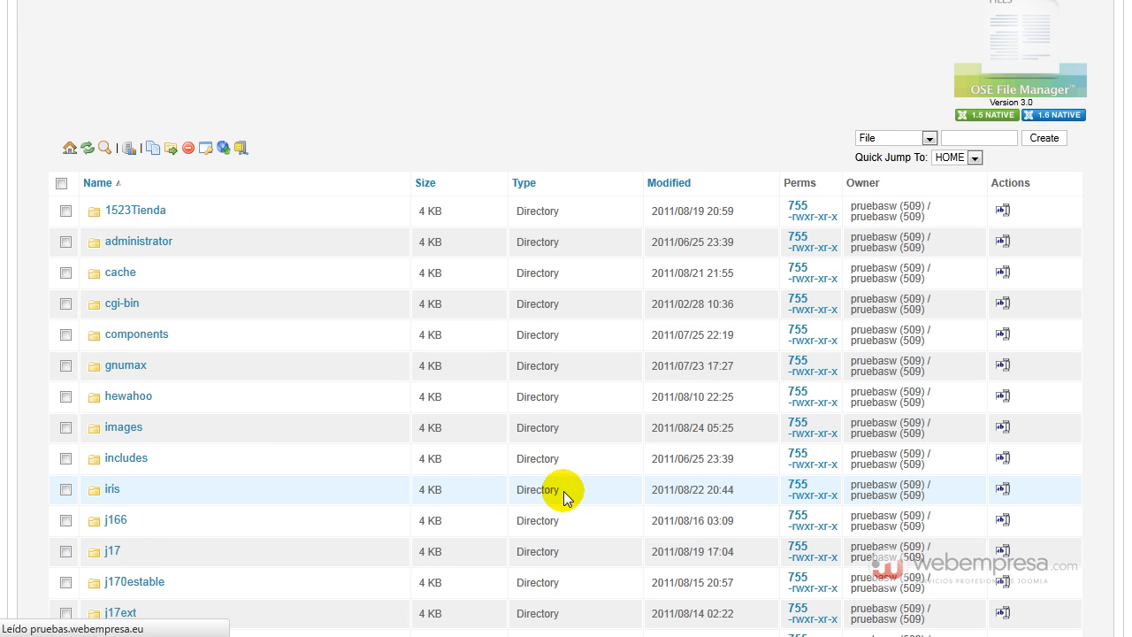
scroll(557, 459, "down", 3)
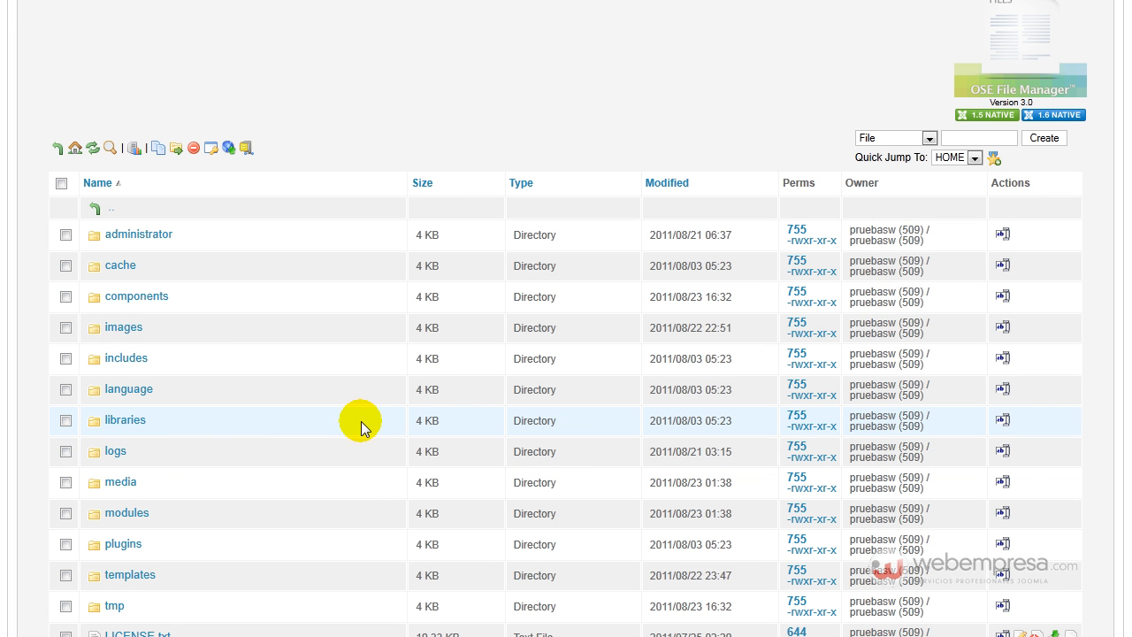
scroll(293, 423, "down", 2)
scroll(264, 398, "up", 2)
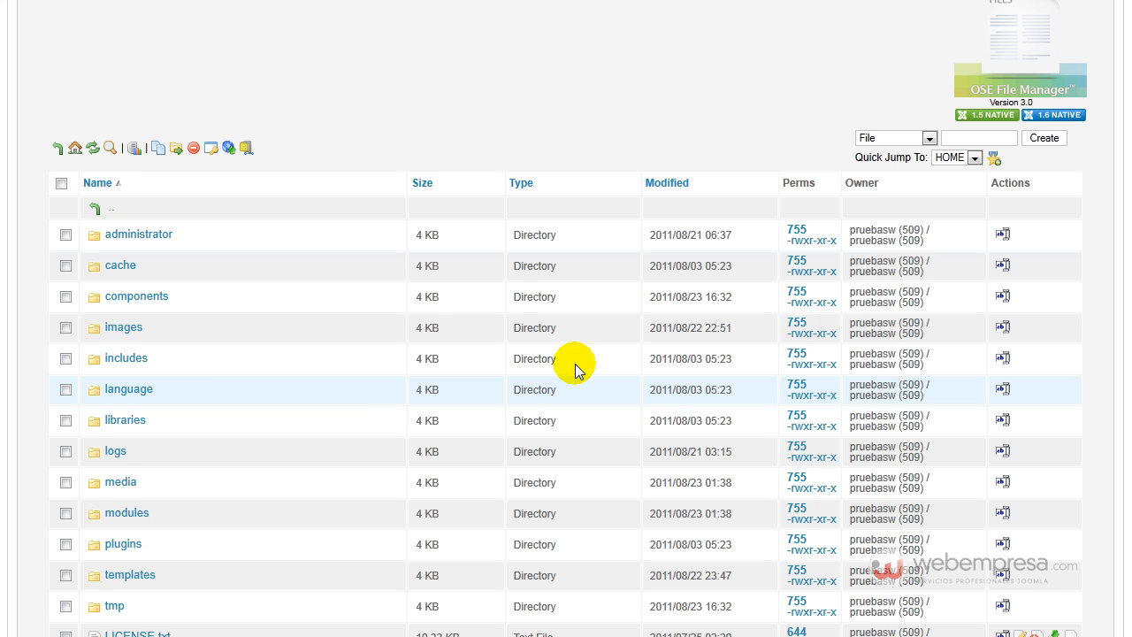
- Check the destinations offered by Quick Jump To while keeping the j17 directory open
left_click(976, 166)
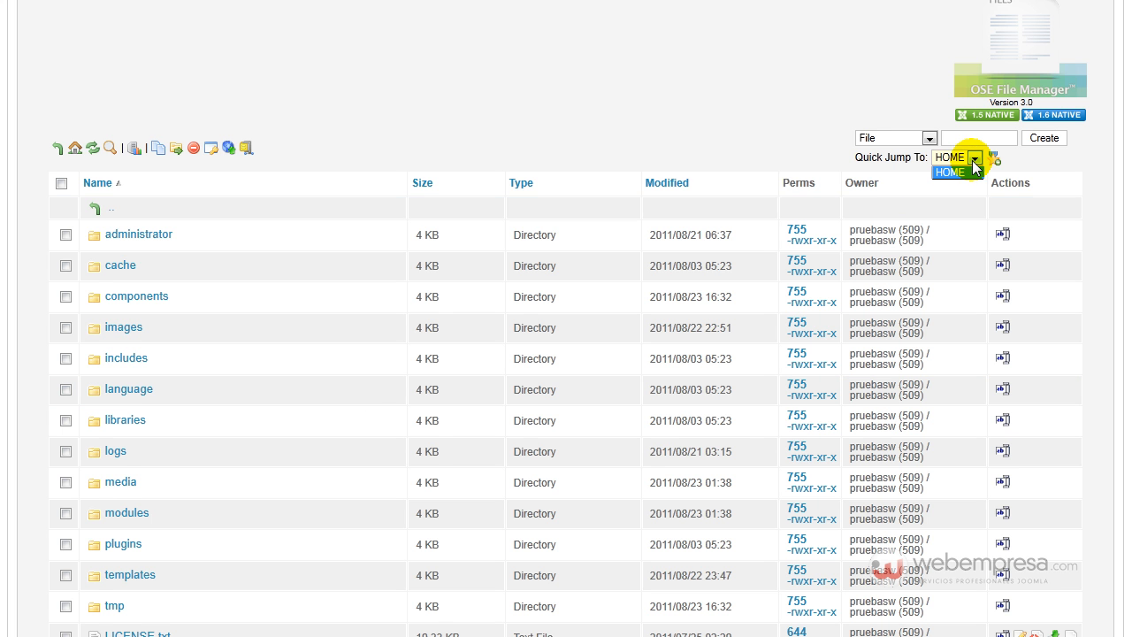
left_click(1023, 157)
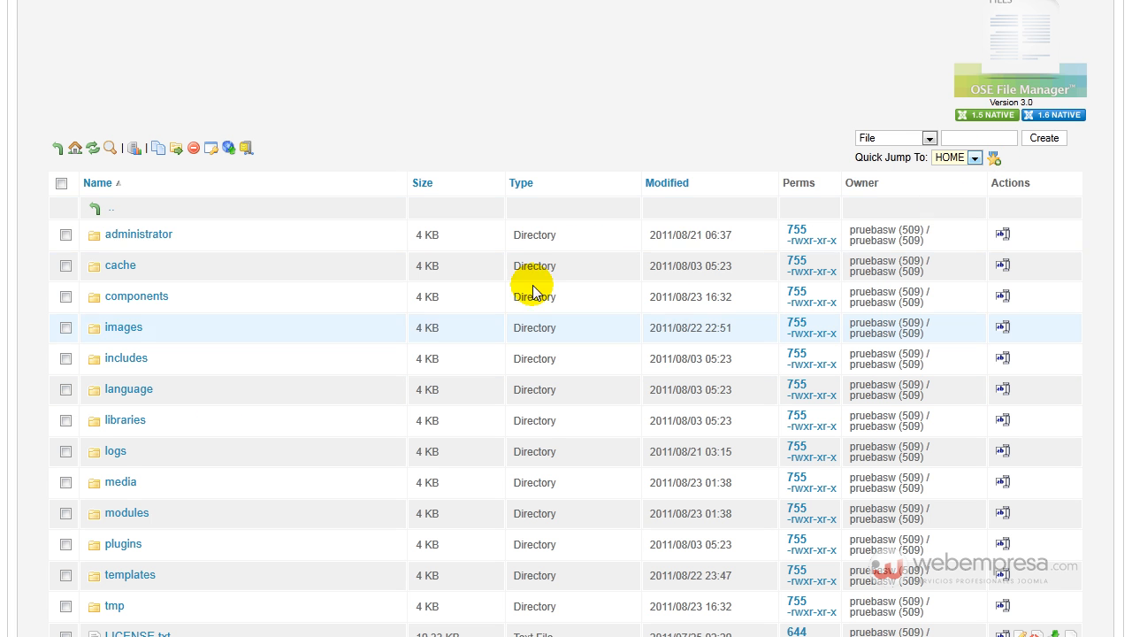
left_click(974, 157)
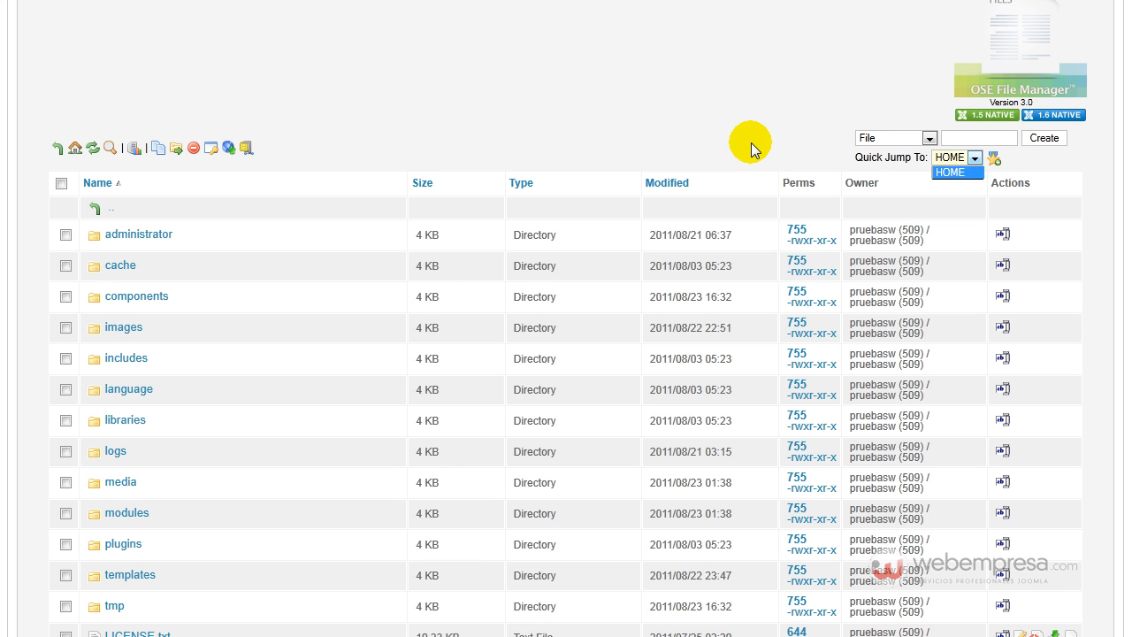
left_click(809, 125)
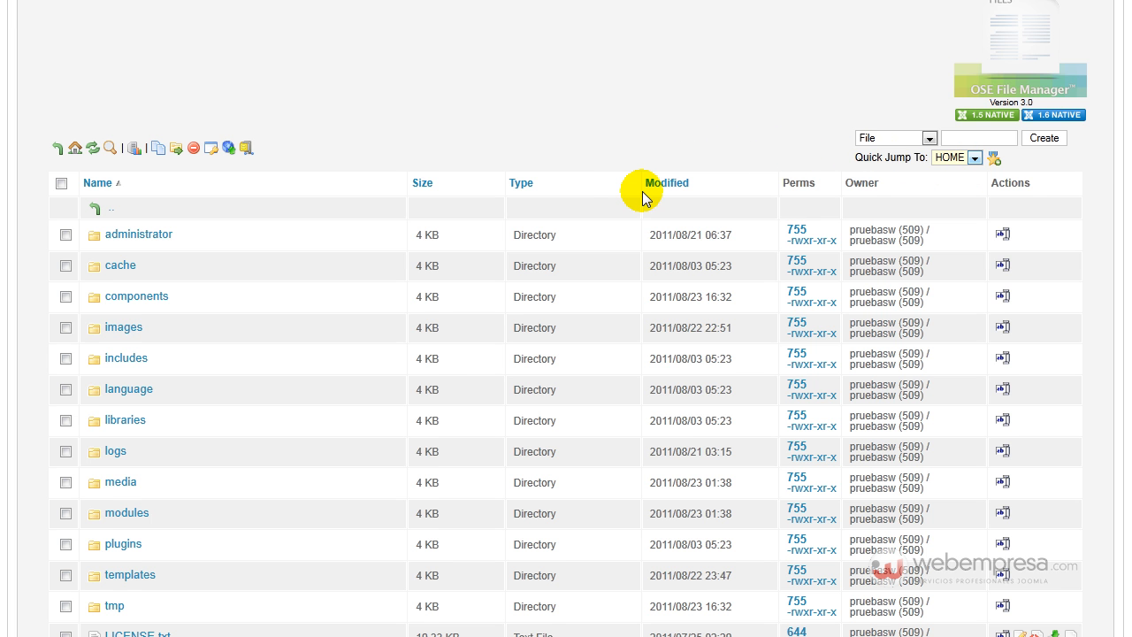
scroll(643, 198, "up", 3)
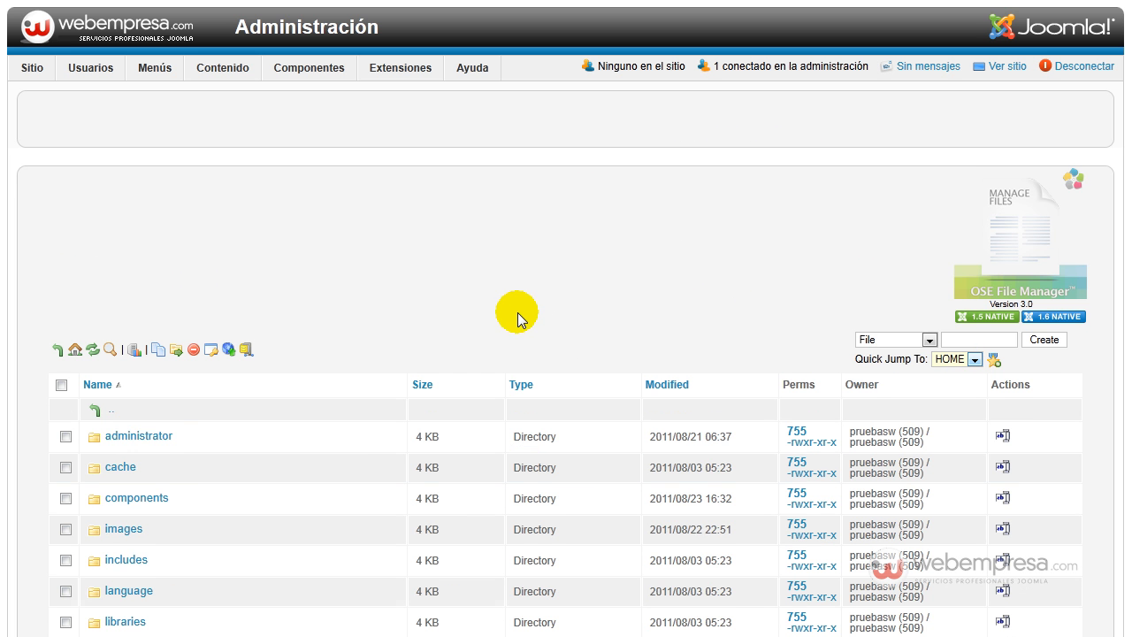
- Open configuration.php from the j17 directory, read through its settings, and close it without saving
scroll(510, 326, "down", 6)
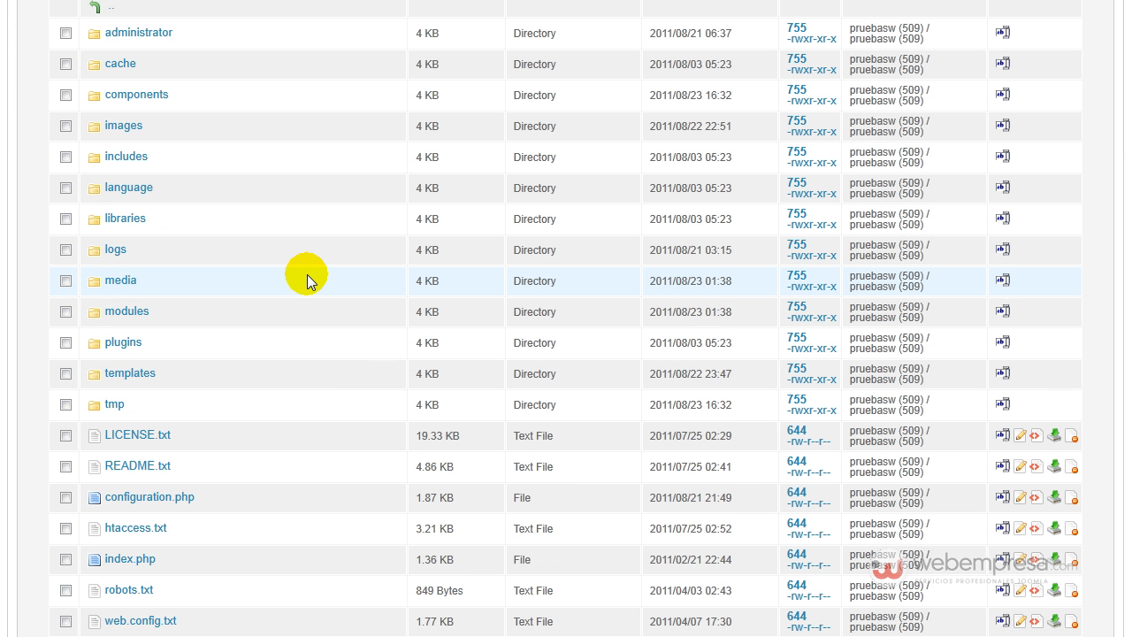
scroll(307, 281, "down", 2)
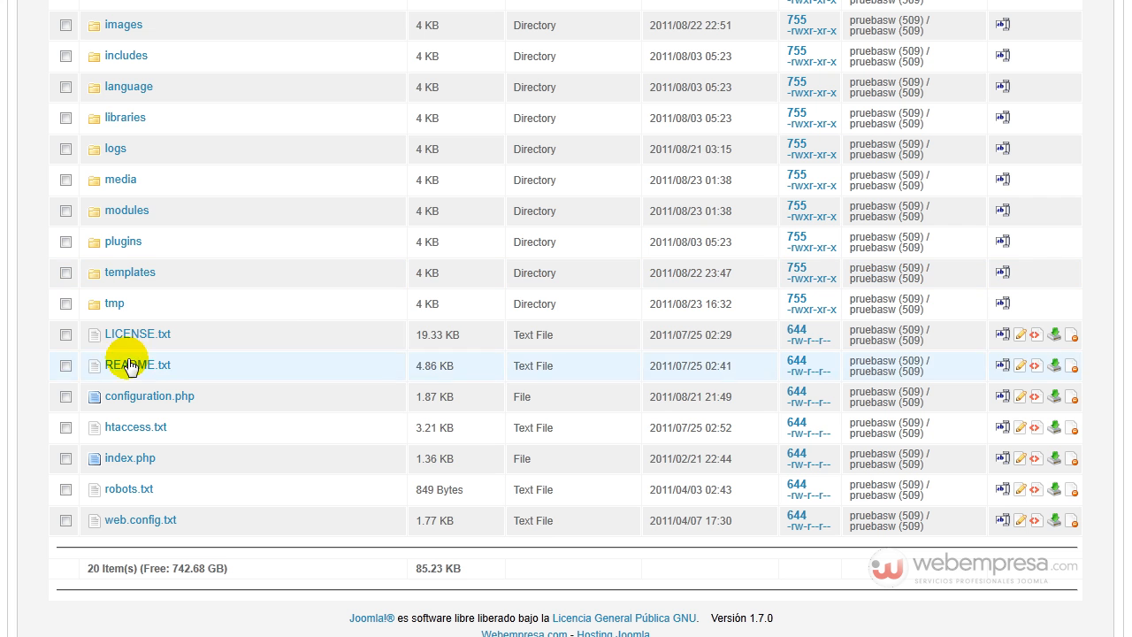
left_click(180, 395)
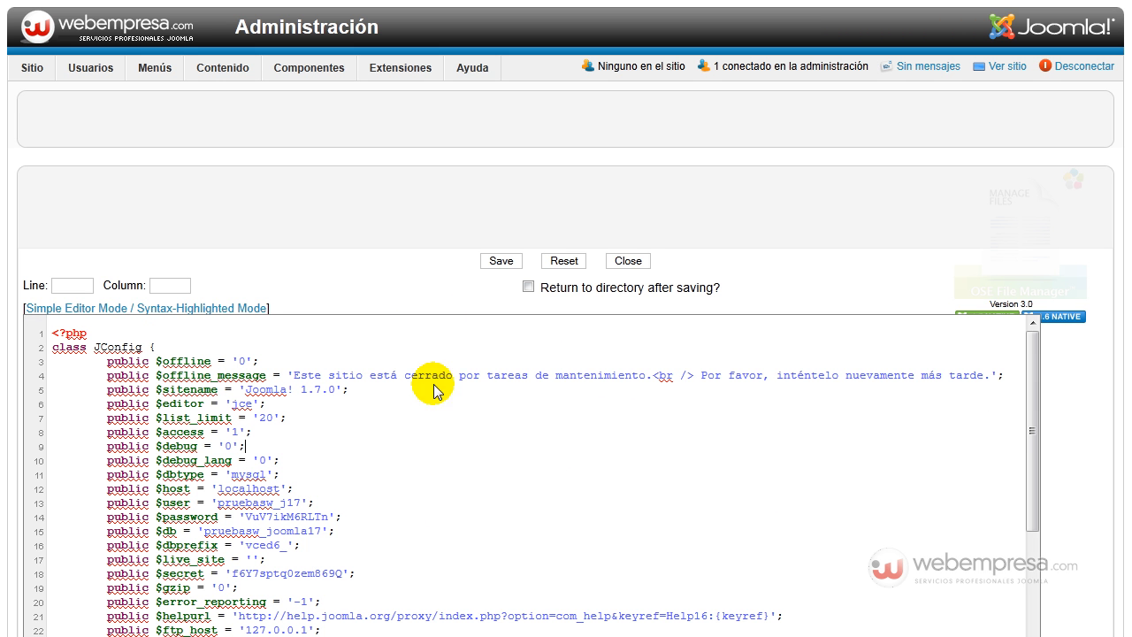
scroll(454, 245, "down", 3)
left_click(301, 247)
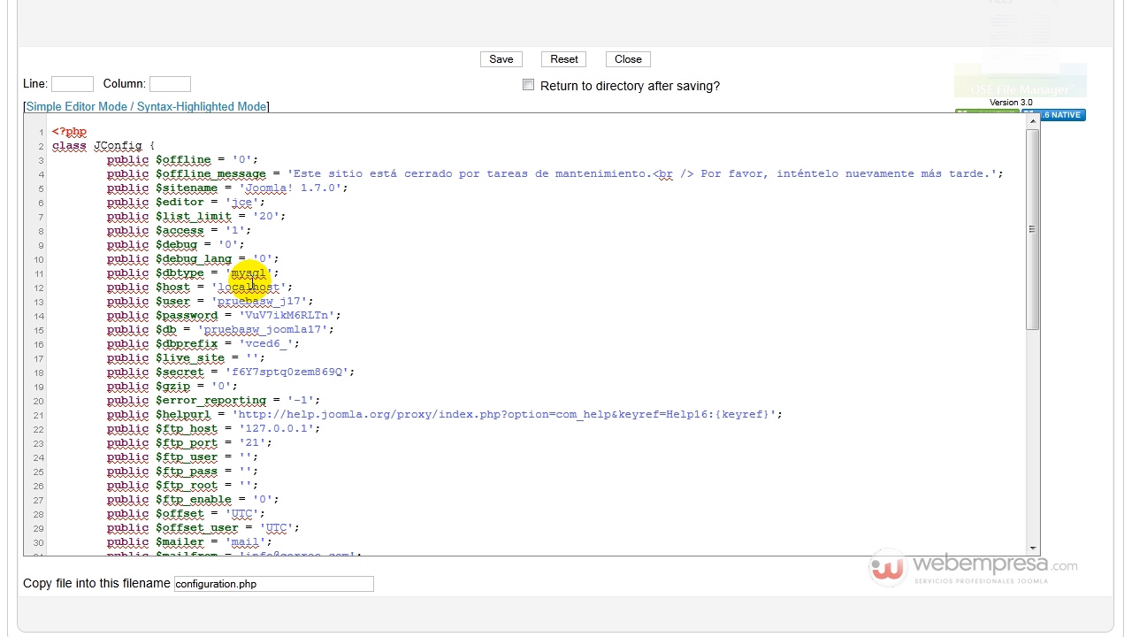
scroll(239, 310, "down", 5)
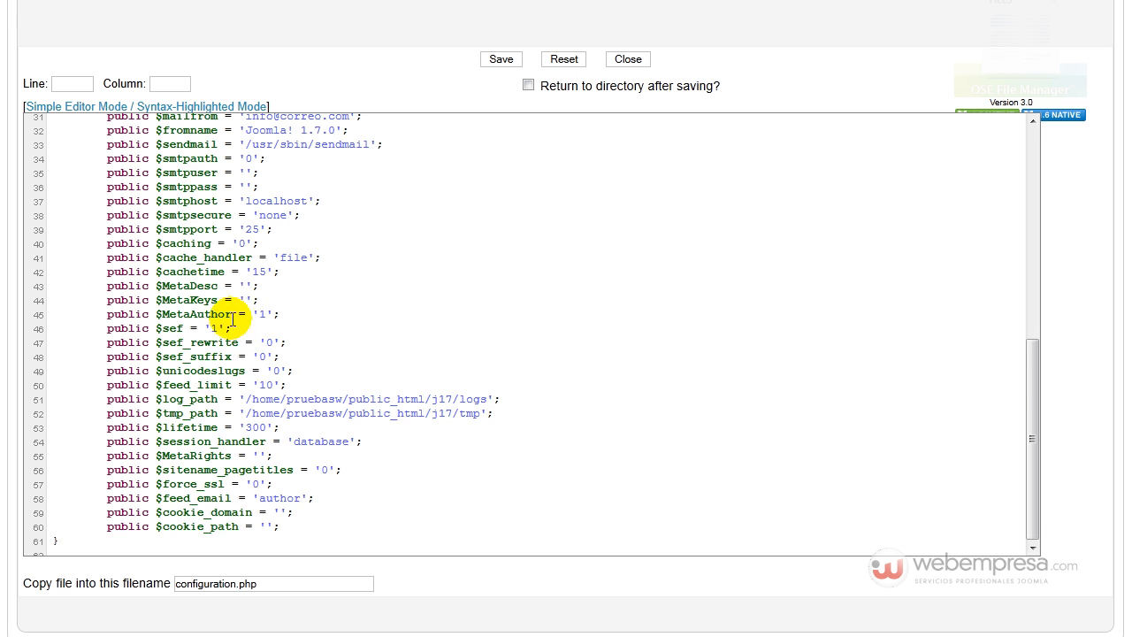
scroll(226, 301, "up", 3)
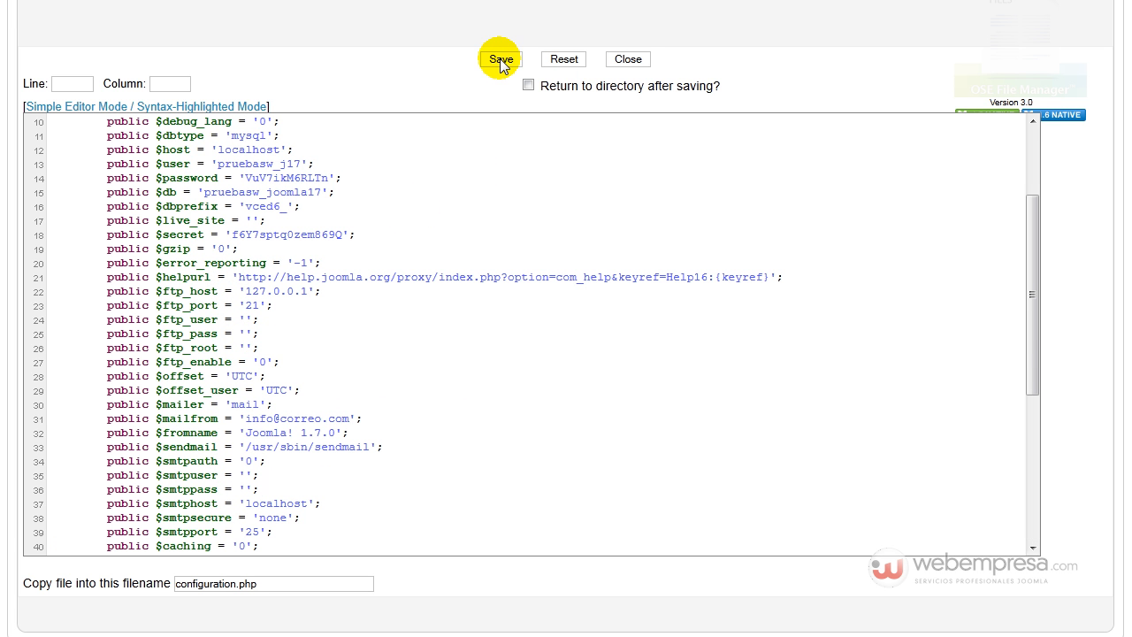
left_click(627, 59)
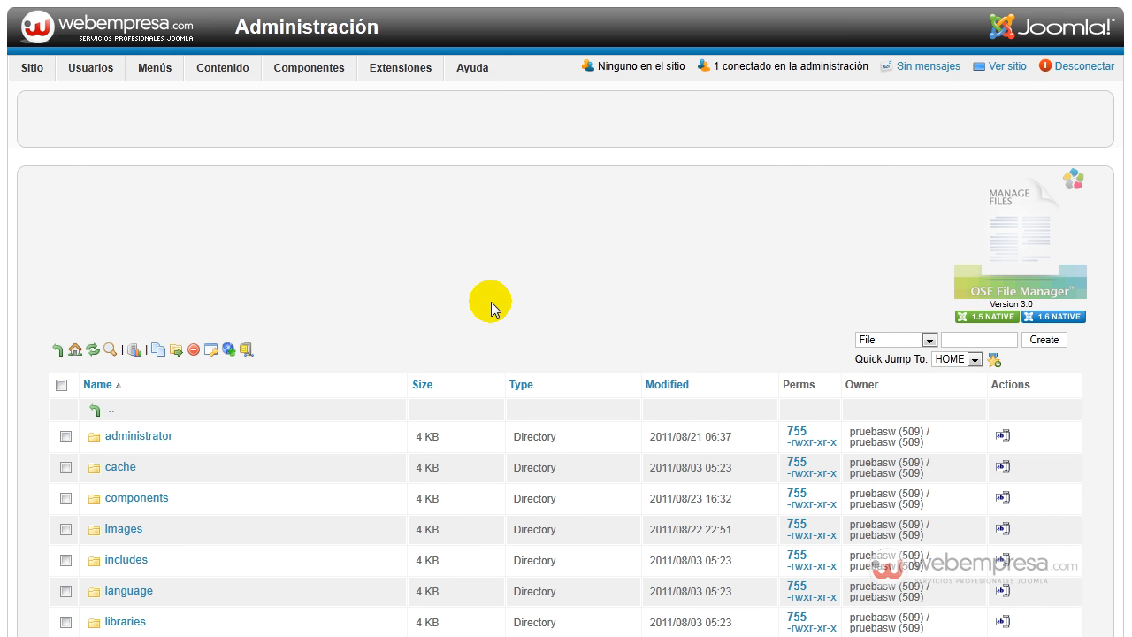
scroll(490, 308, "down", 3)
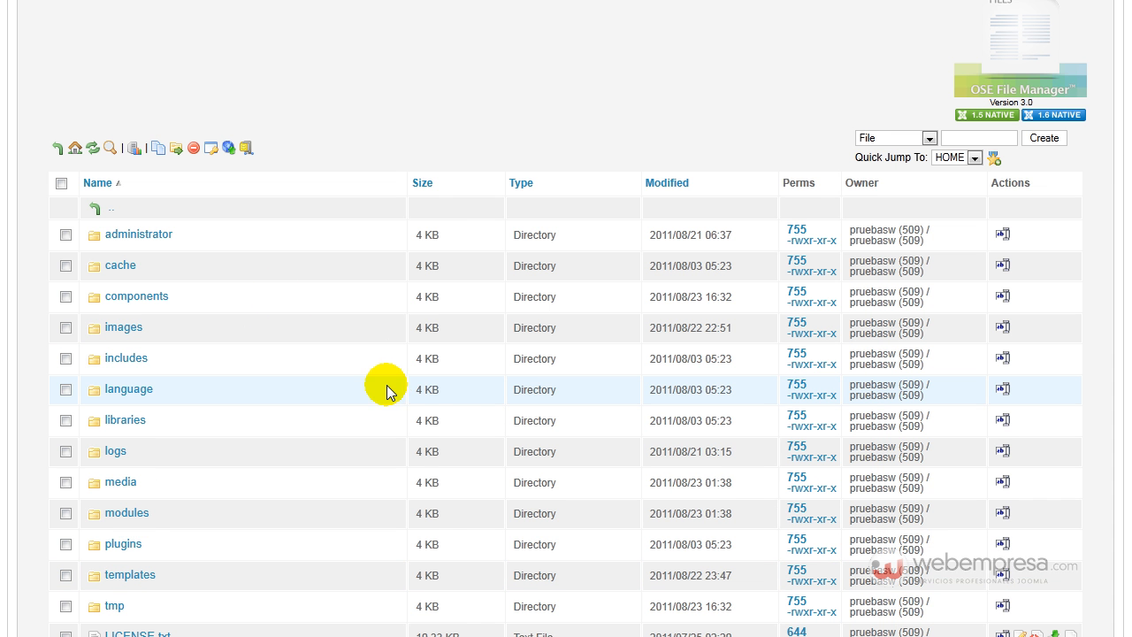
scroll(387, 391, "down", 3)
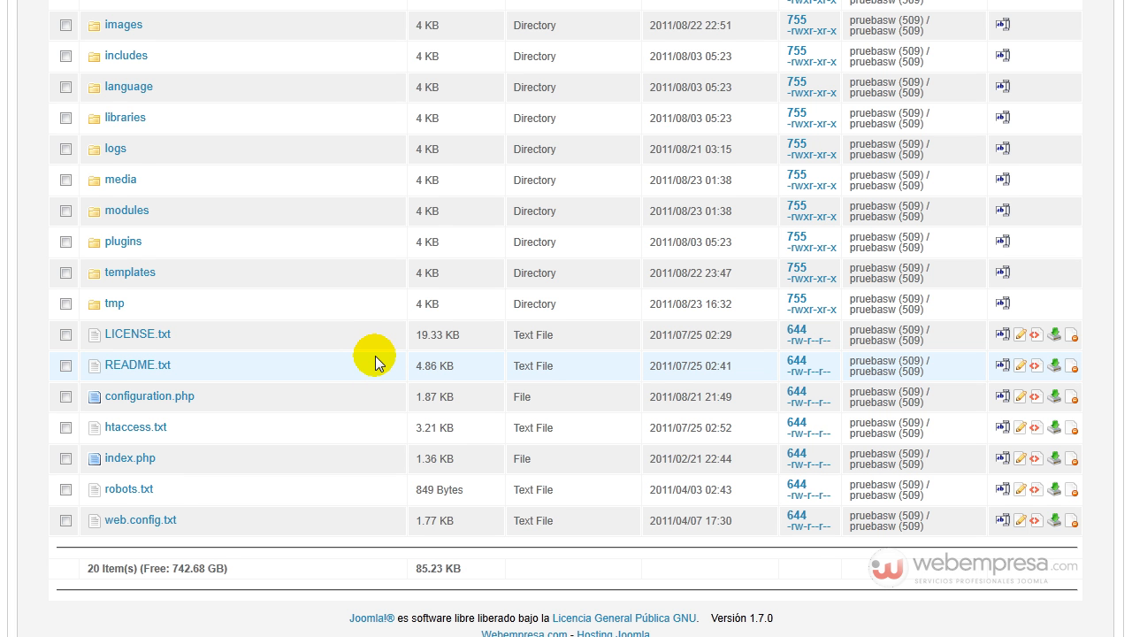
scroll(375, 362, "up", 2)
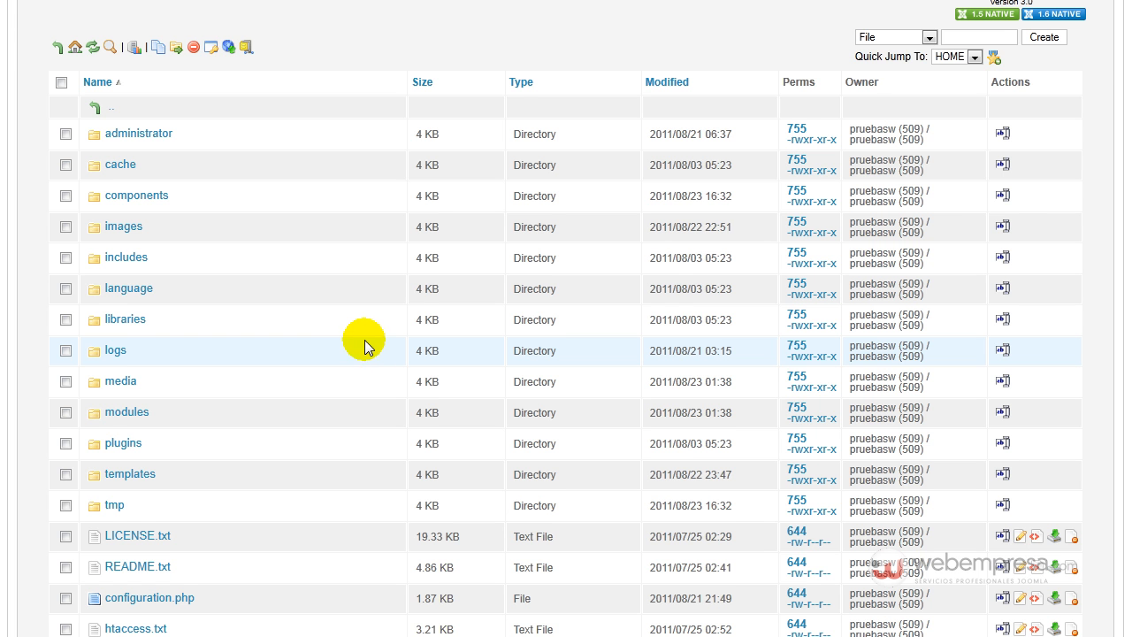
scroll(375, 360, "up", 3)
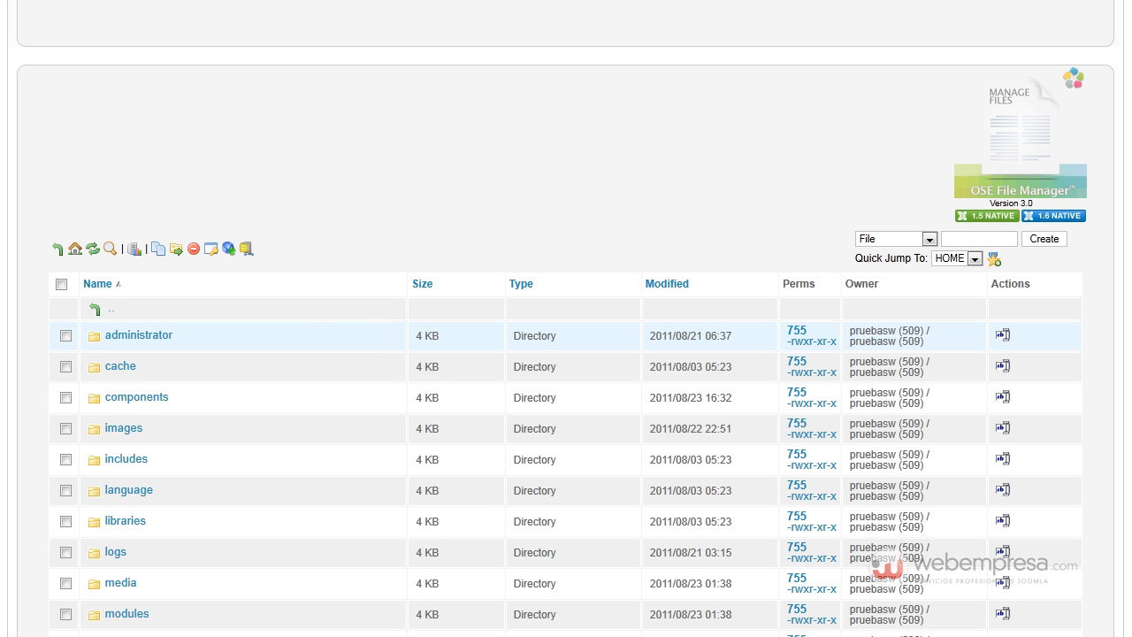
scroll(1102, 77, "up", 2)
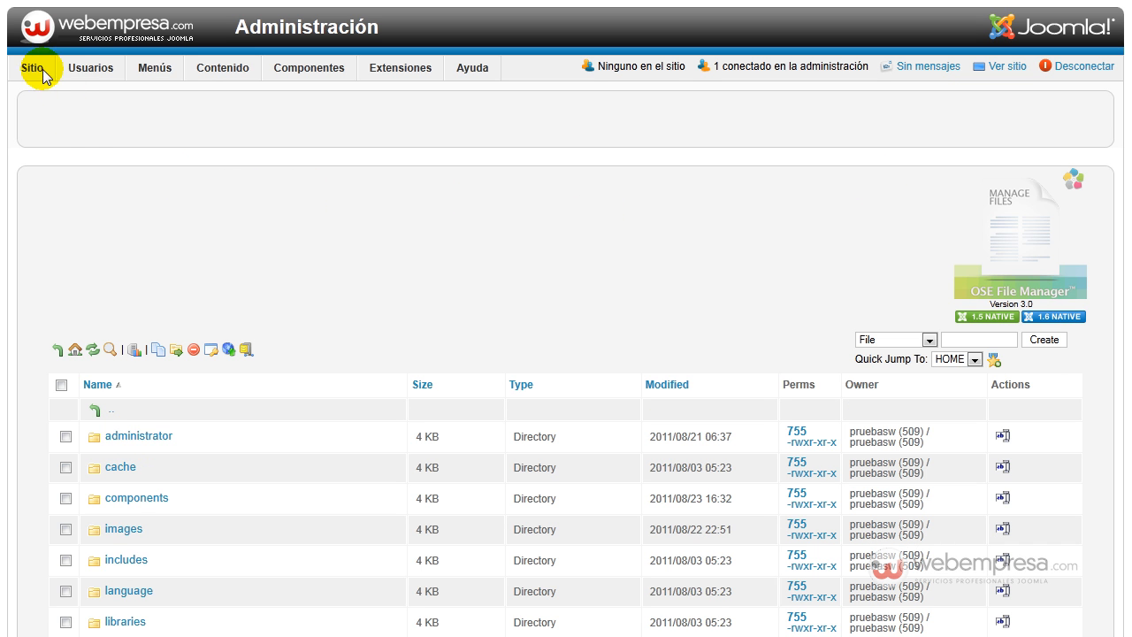
- Leave the file manager and return to the Joomla administration control panel
mouse_move(323, 71)
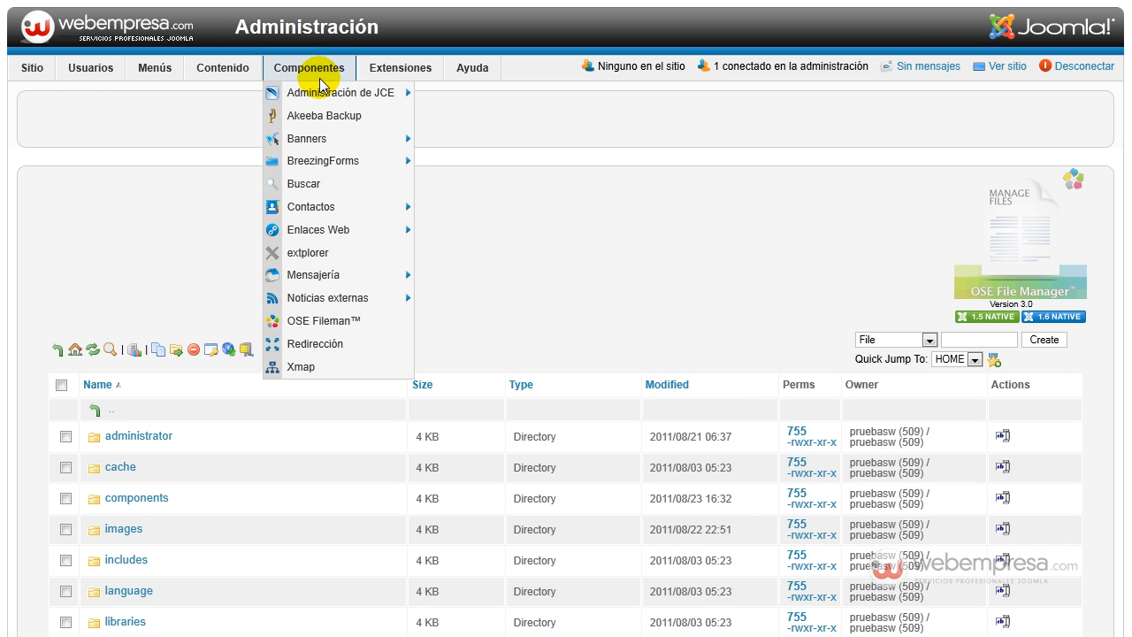
mouse_move(323, 309)
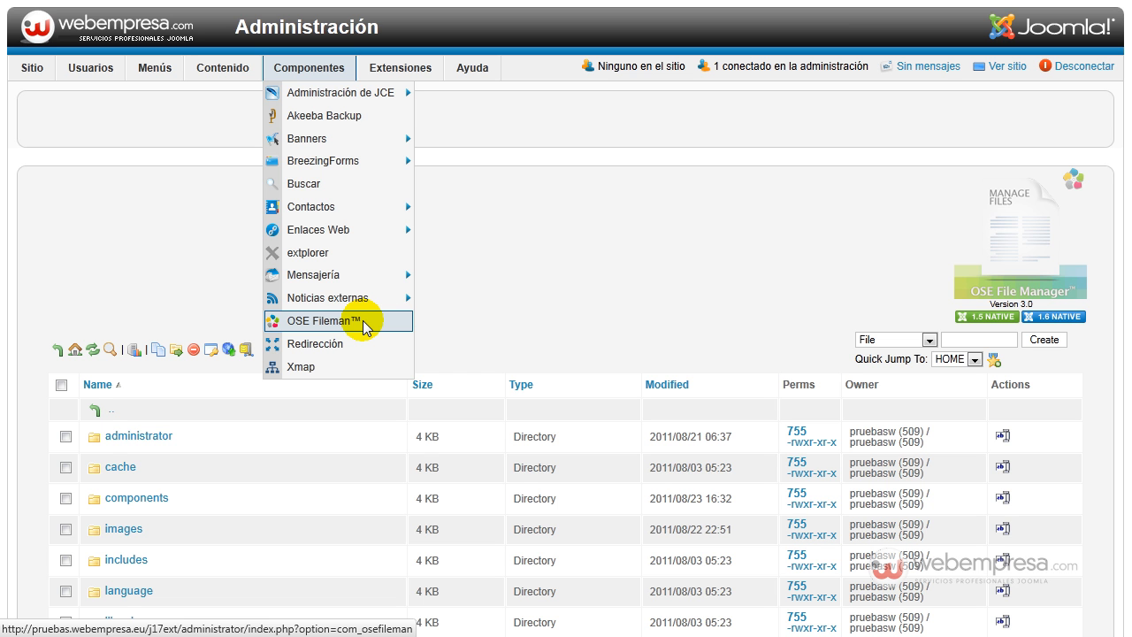
mouse_move(33, 71)
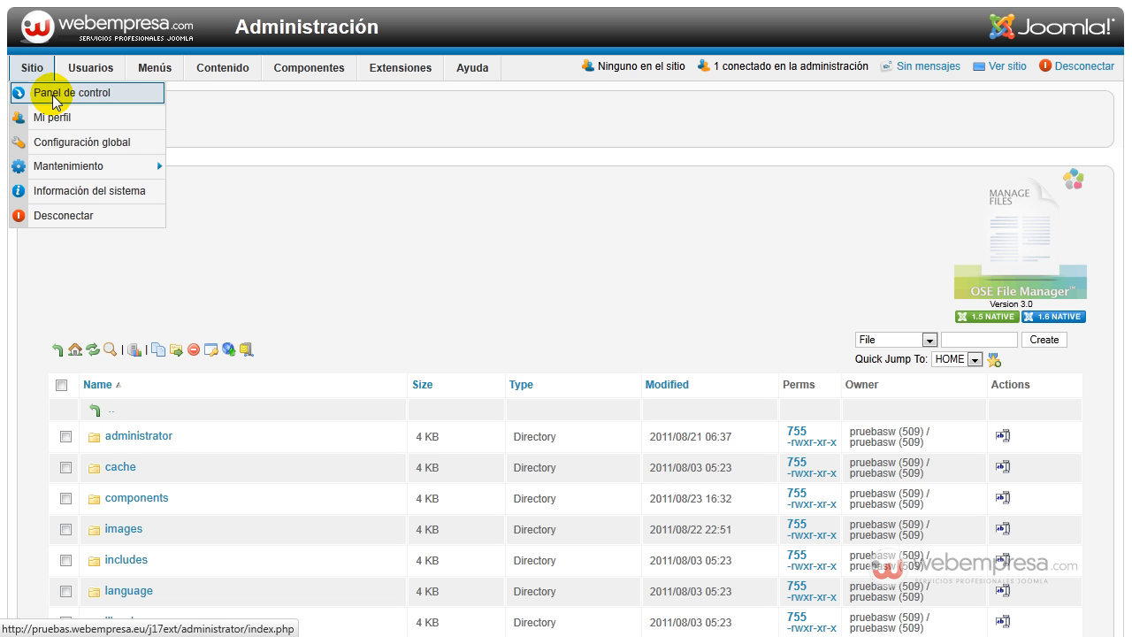
left_click(55, 97)
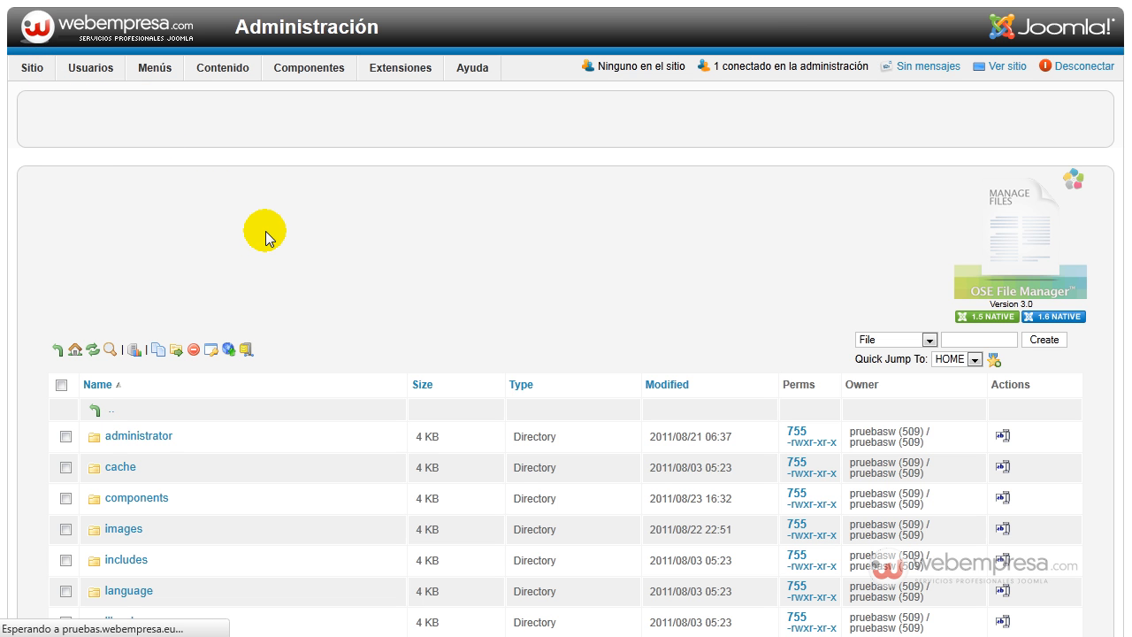